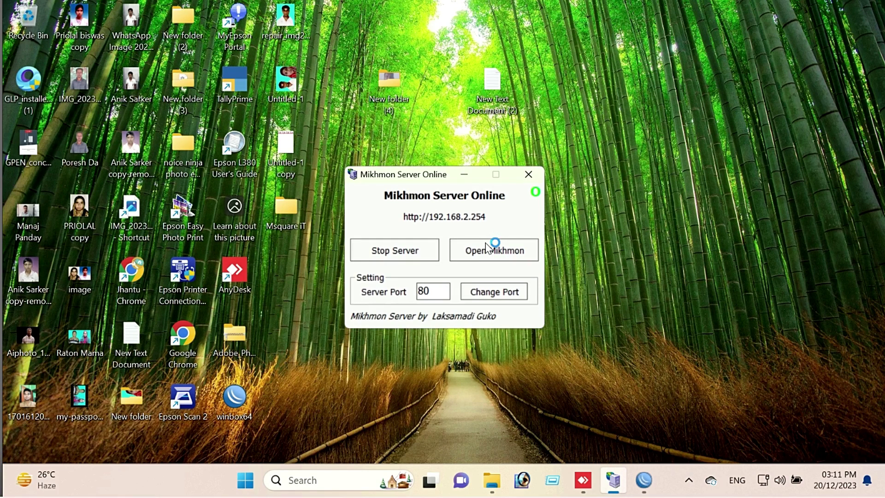
- Open Mikhmon in Chrome and highlight the Warning and missing index.php Fatal error text
left_click(488, 246)
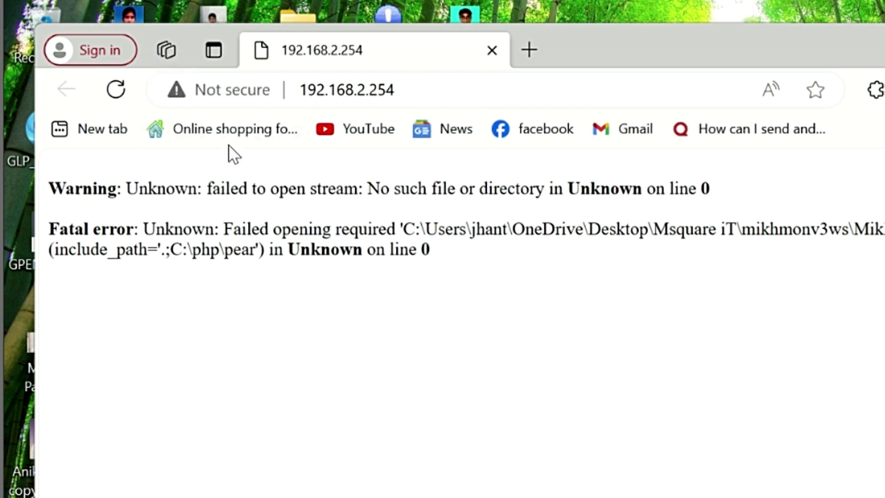
left_click_drag(13, 196, 712, 208)
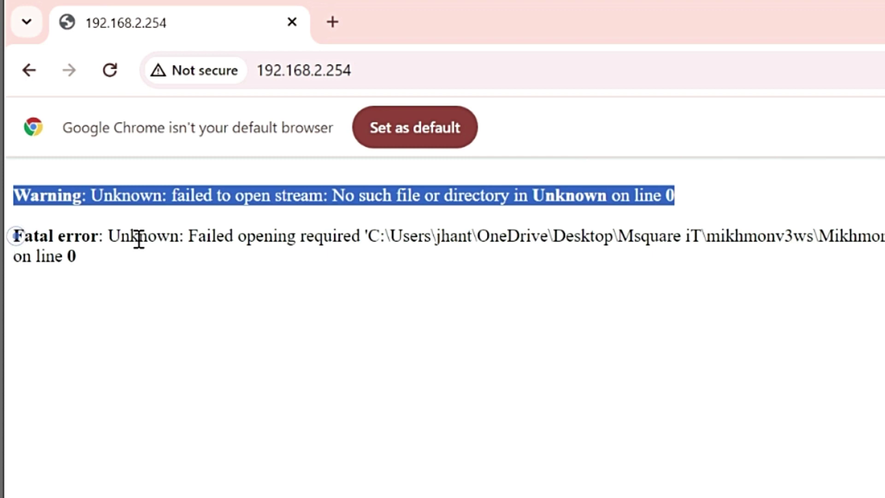
left_click_drag(13, 236, 344, 266)
left_click_drag(412, 244, 606, 236)
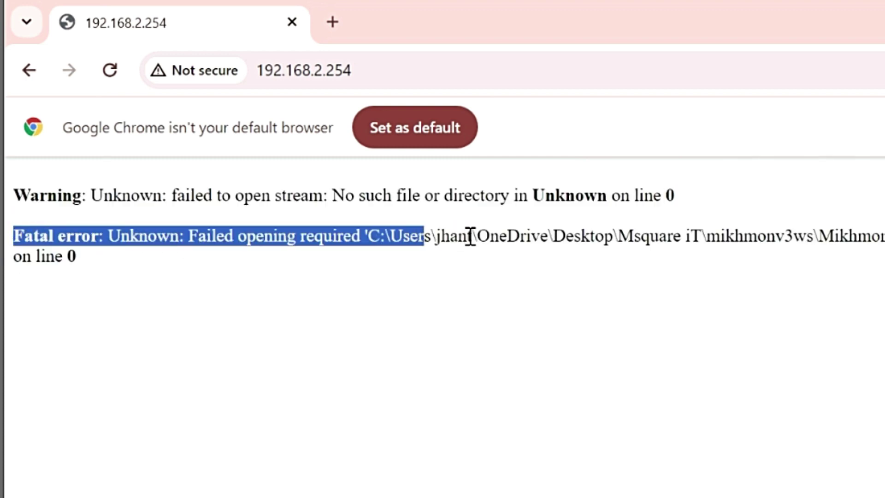
left_click_drag(772, 258, 773, 267)
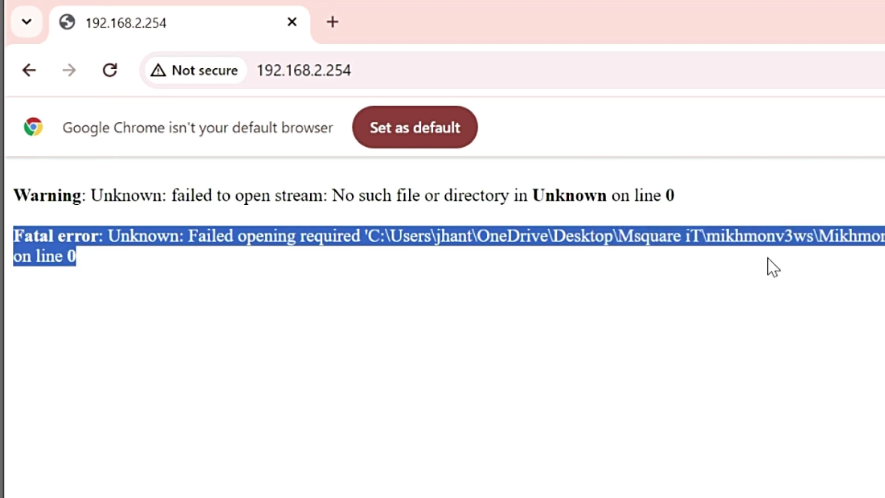
left_click(467, 351)
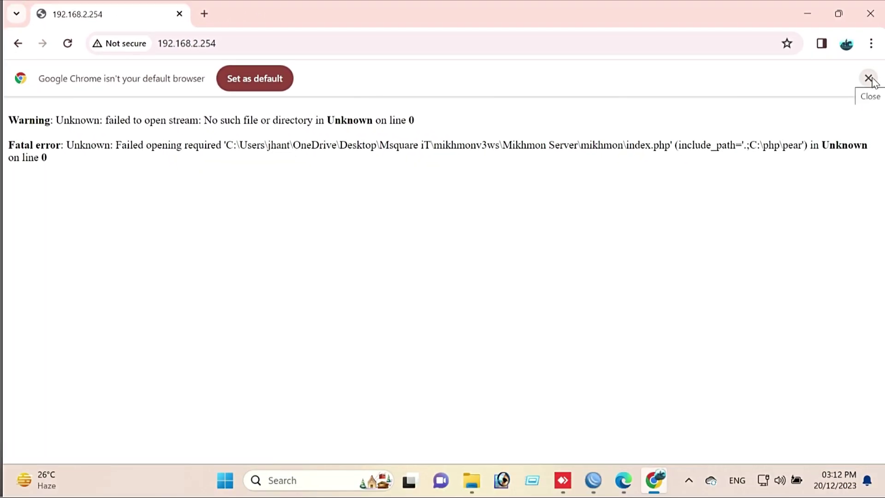
- Go from the mikhmon Google search to the Laksa19 MIKHMON V3 download page, dismissing the ad
left_click(871, 18)
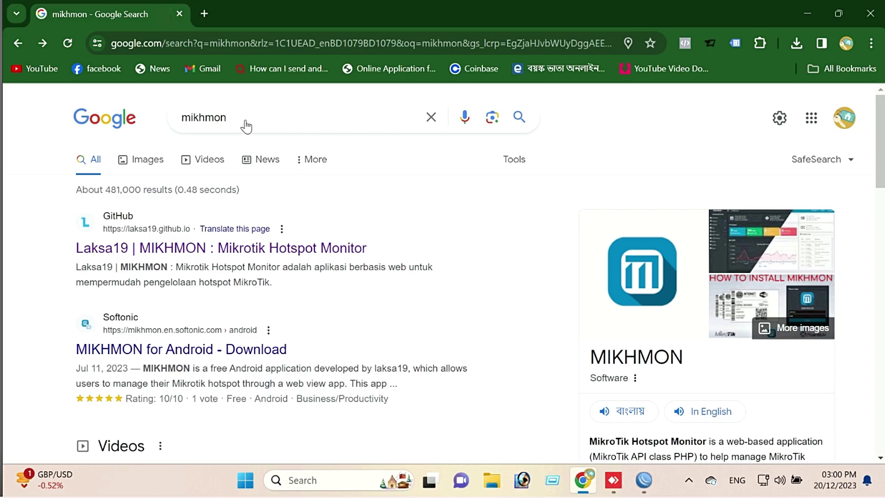
left_click(247, 119)
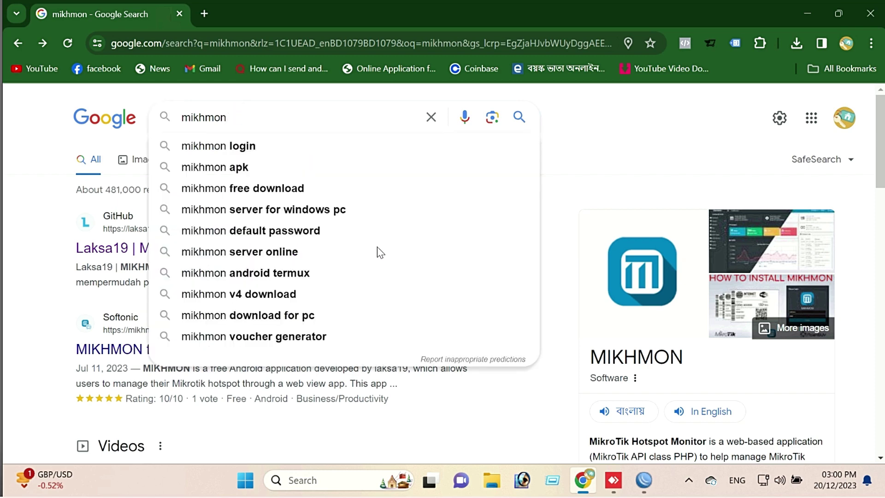
left_click(118, 249)
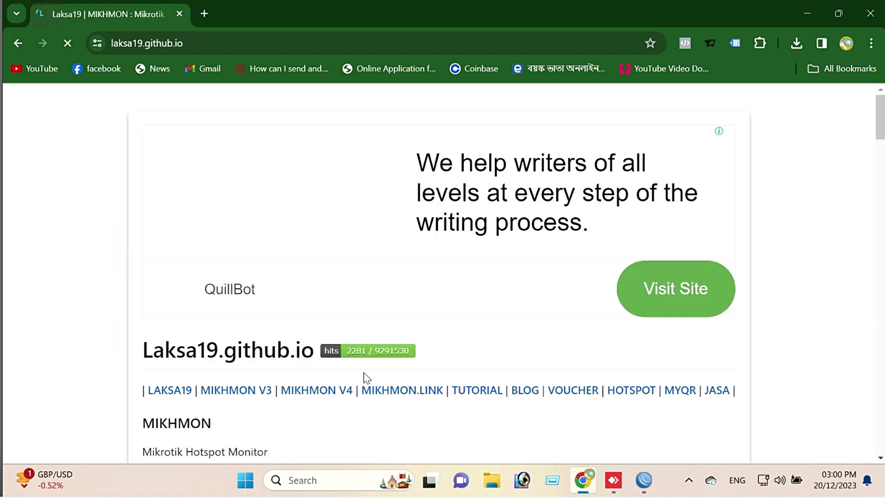
left_click(240, 391)
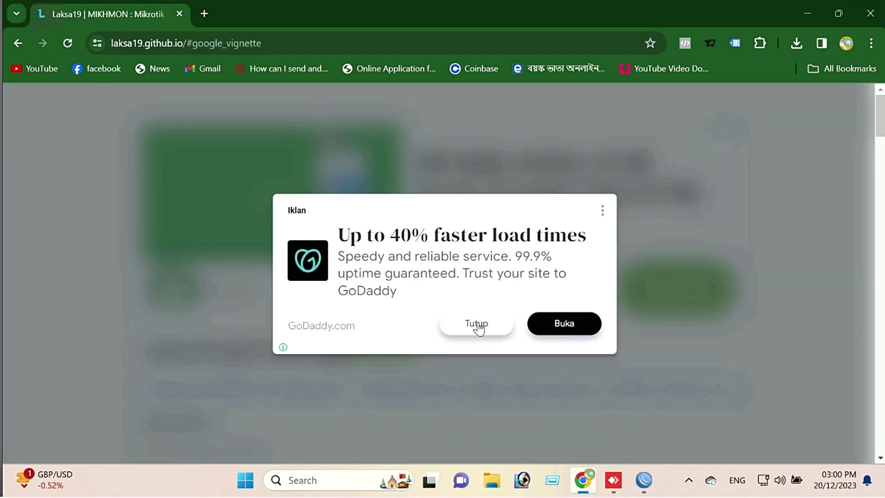
left_click(479, 323)
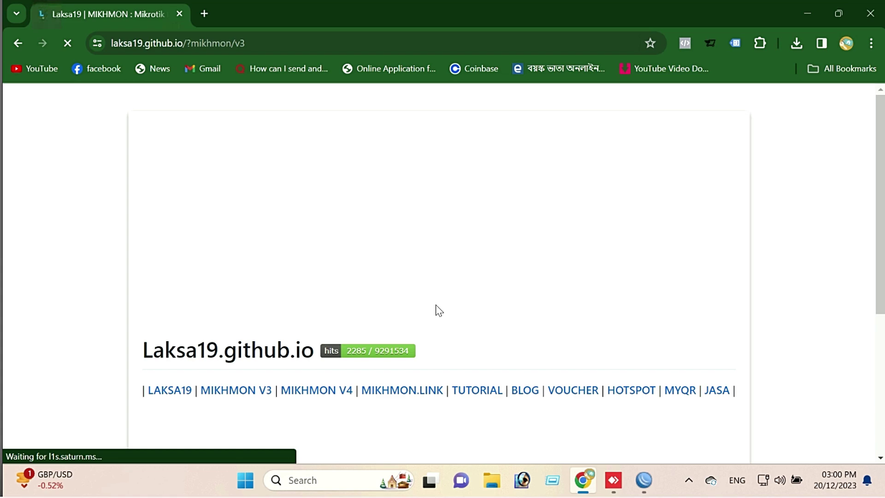
scroll(438, 298, "down", 2)
scroll(441, 285, "down", 1)
scroll(440, 282, "down", 1)
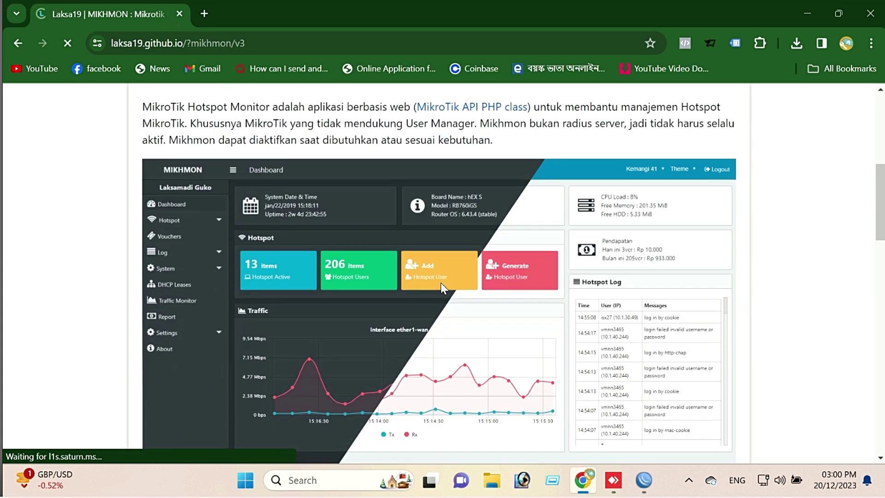
scroll(441, 283, "down", 2)
scroll(440, 282, "down", 3)
scroll(441, 283, "down", 5)
scroll(444, 289, "down", 2)
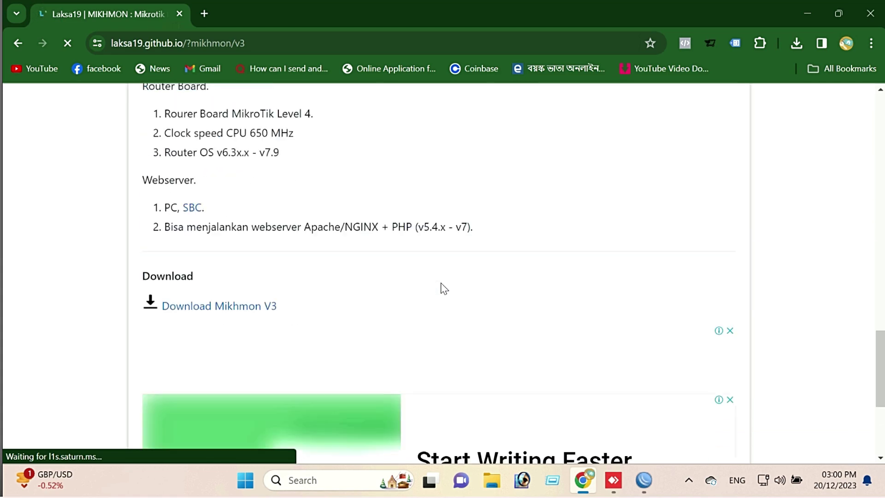
left_click(239, 309)
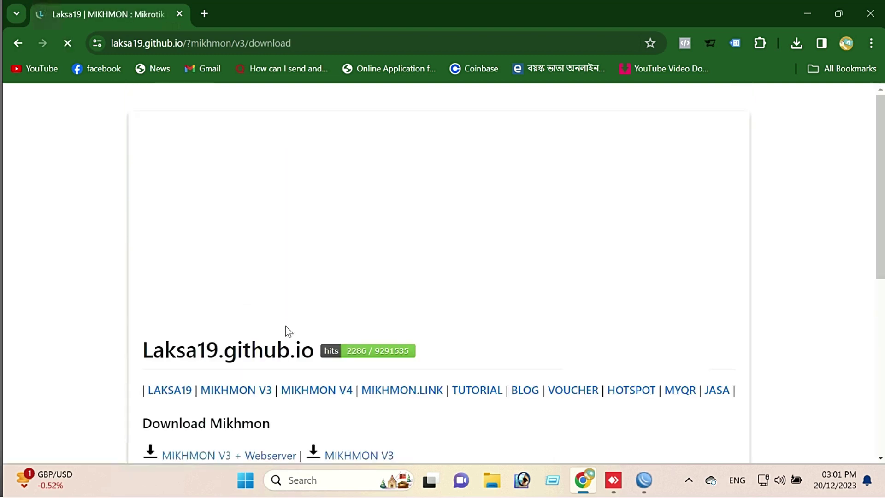
scroll(304, 360, "down", 2)
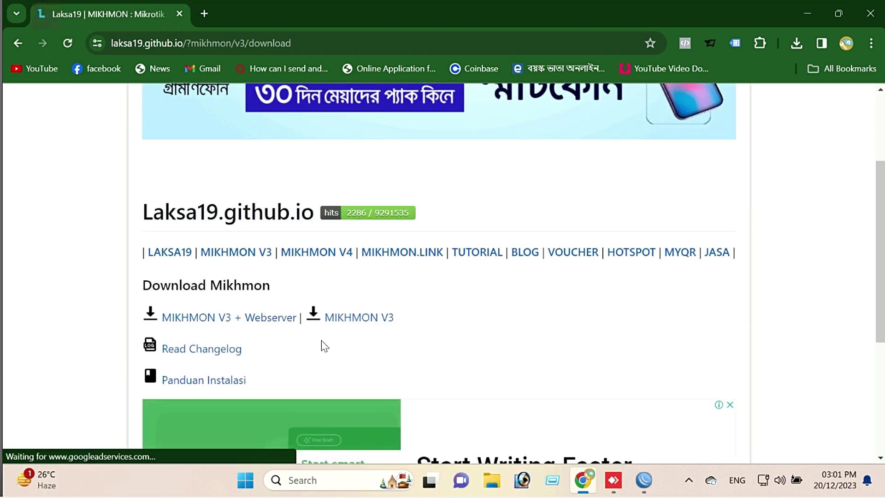
scroll(321, 340, "down", 1)
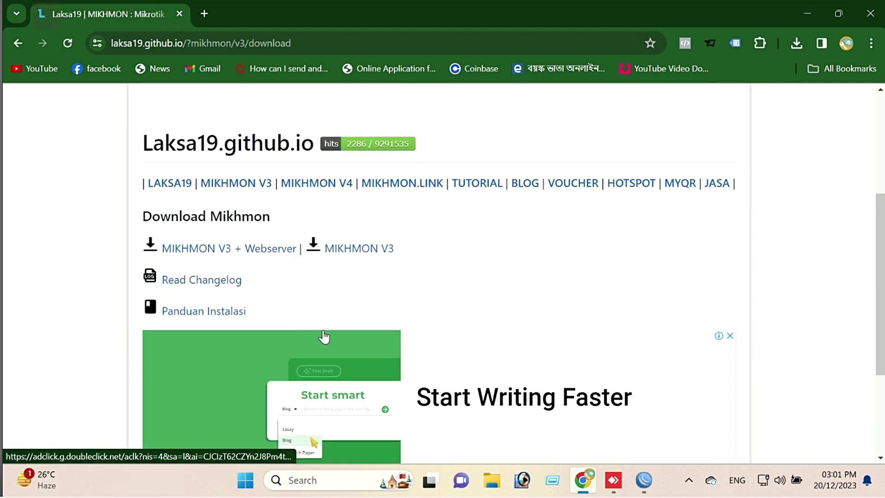
- Save the MIKHMON V3 + Webserver zip into a new Desktop folder 'Msquare iT', then close Chrome
left_click(254, 250)
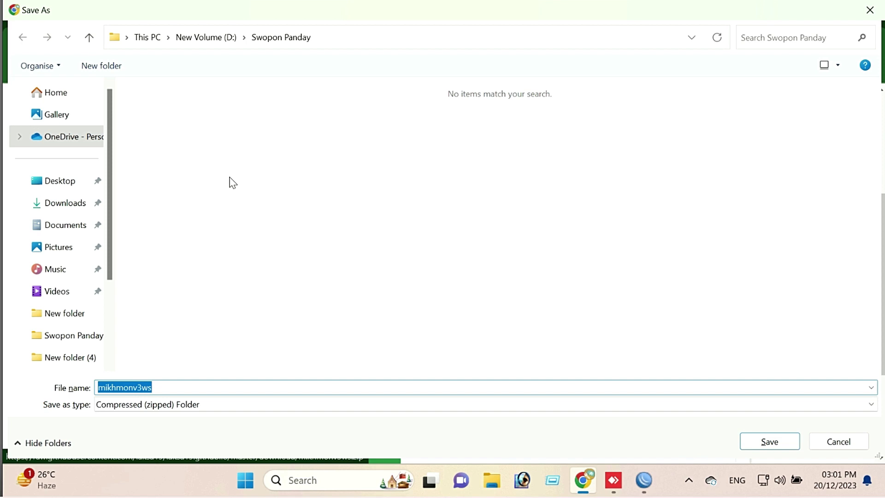
left_click(63, 184)
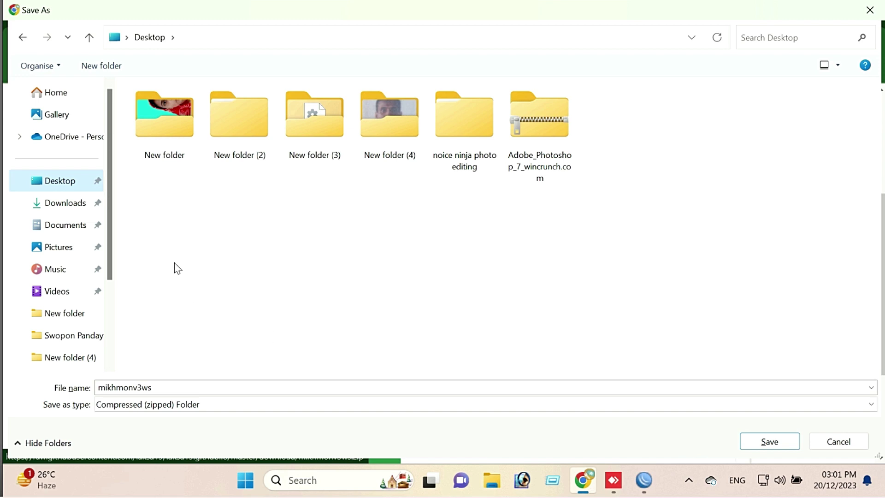
left_click(104, 65)
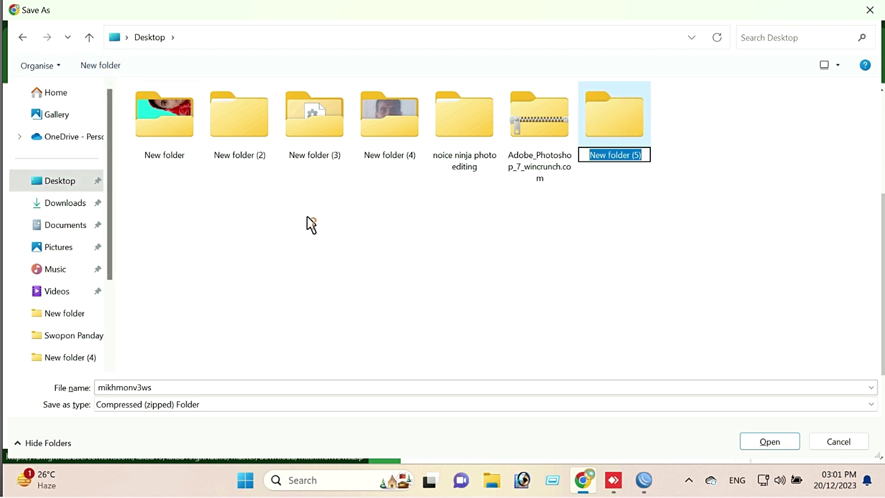
type("Msquare")
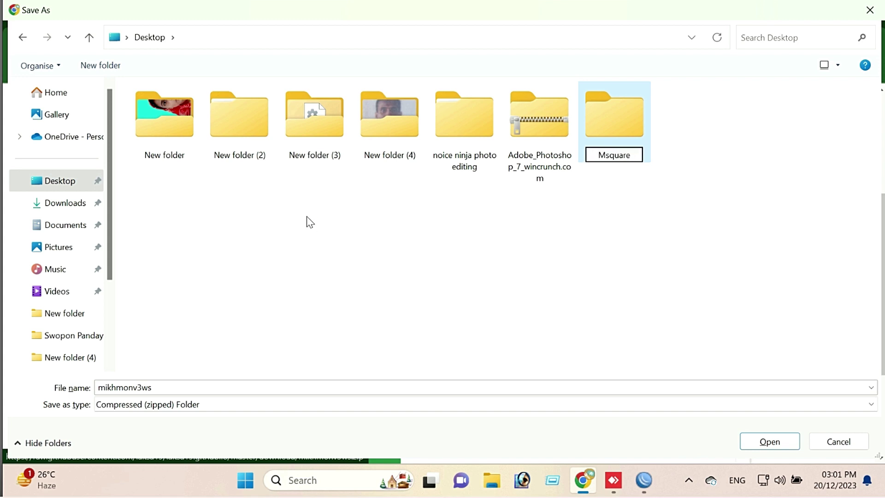
type(" iT")
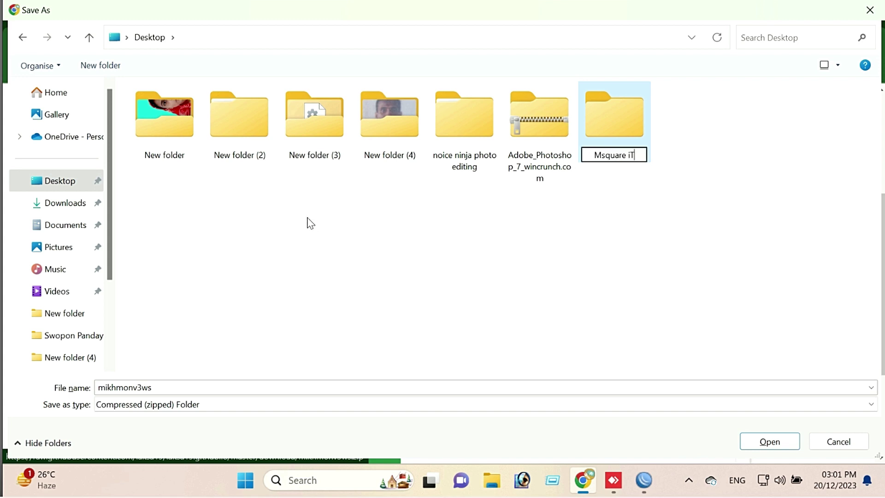
key("Return")
key("Return")
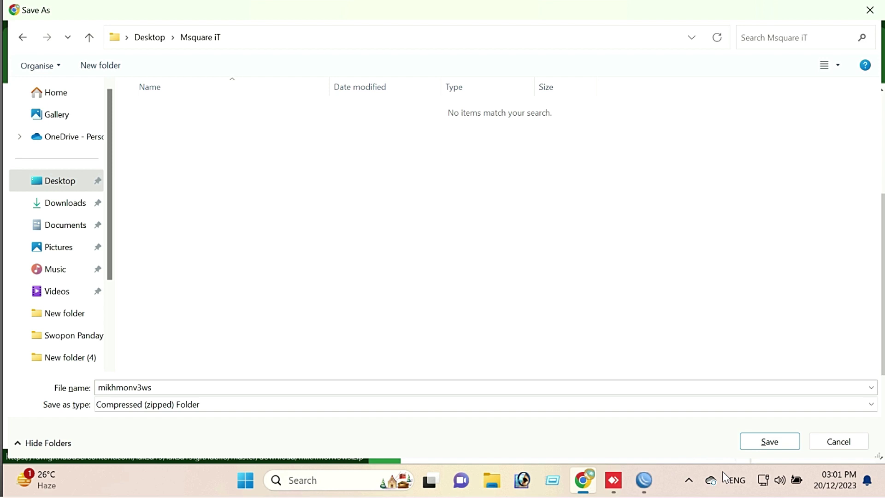
left_click(768, 442)
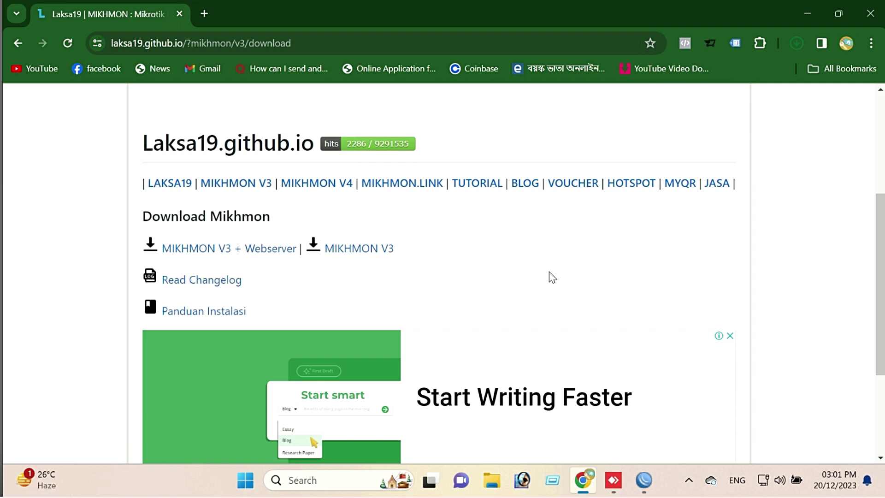
left_click(795, 44)
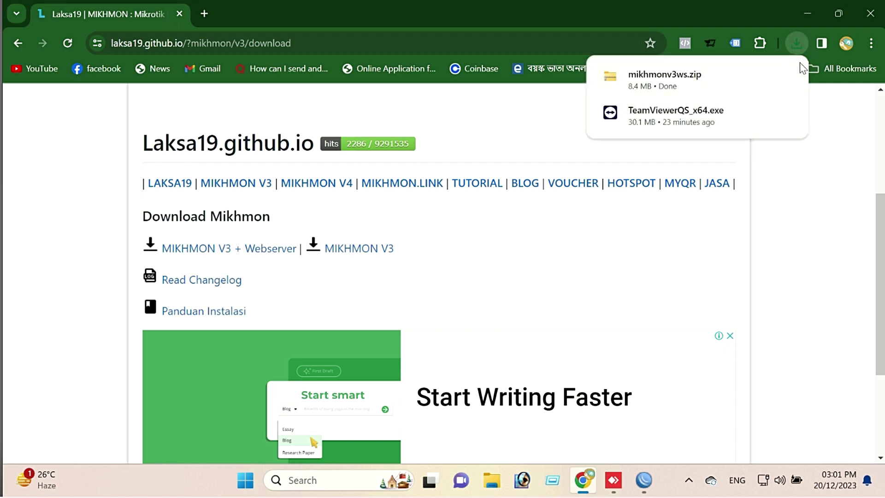
left_click(873, 20)
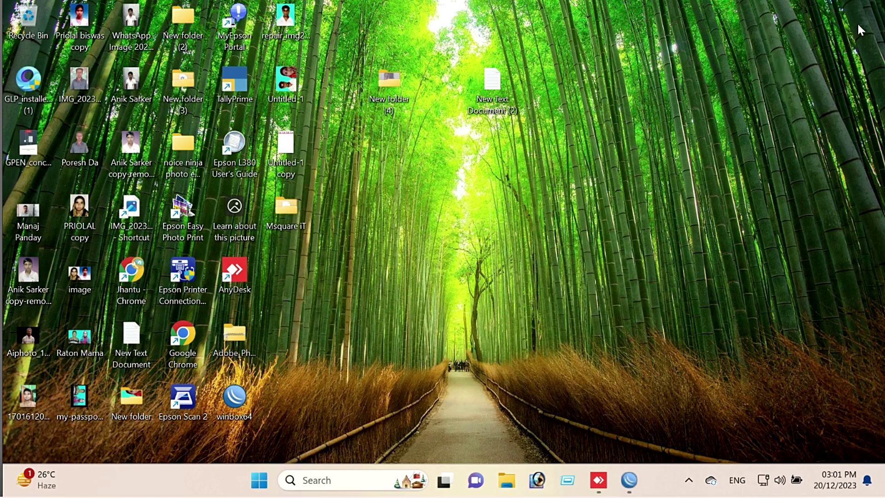
- Extract mikhmonv3ws.zip inside Msquare iT and select the extracted Mikhmon Server folder
double_click(292, 211)
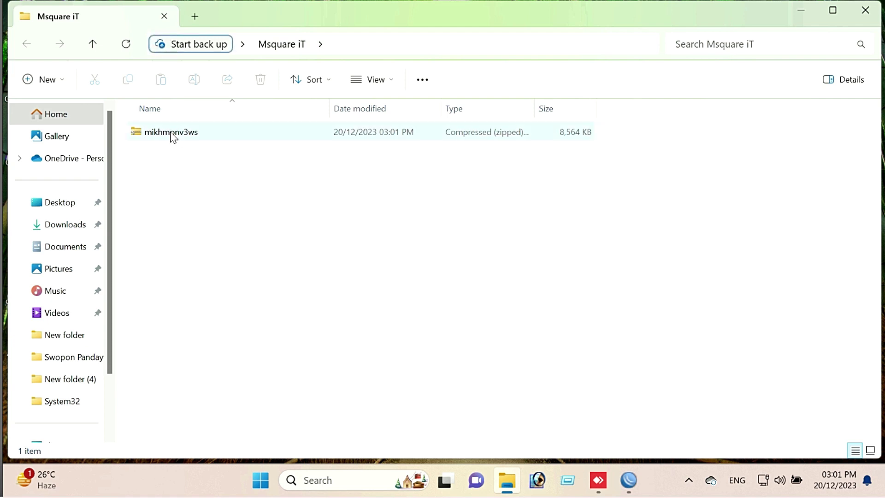
left_click(170, 133)
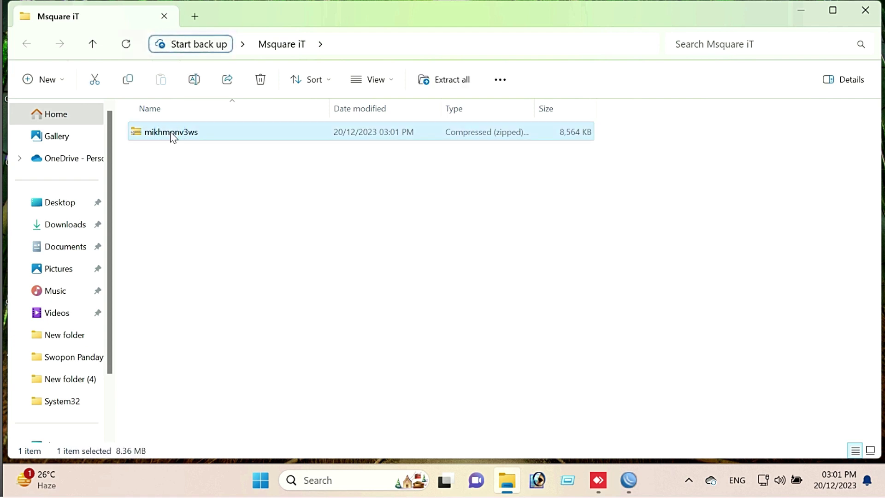
right_click(170, 136)
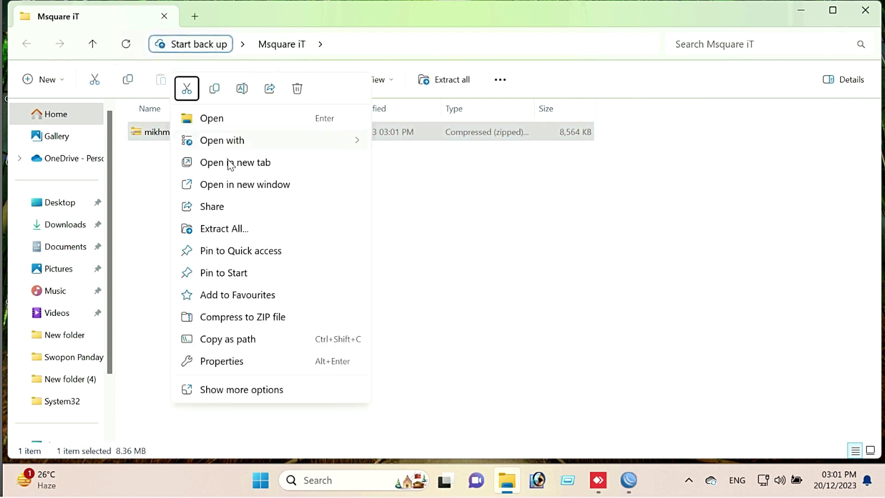
left_click(237, 230)
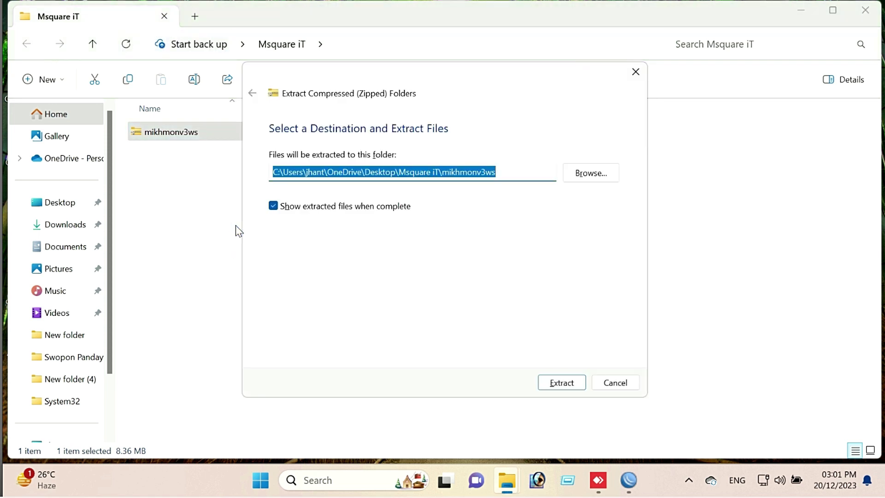
left_click(568, 385)
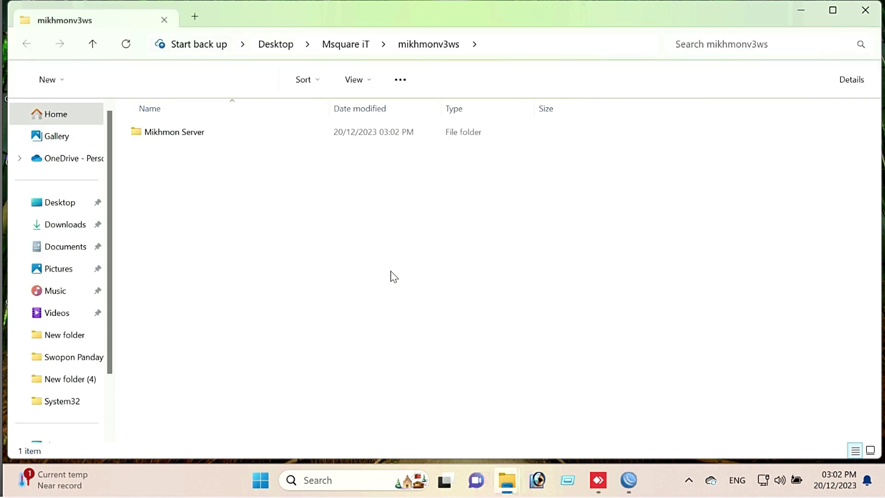
left_click(187, 135)
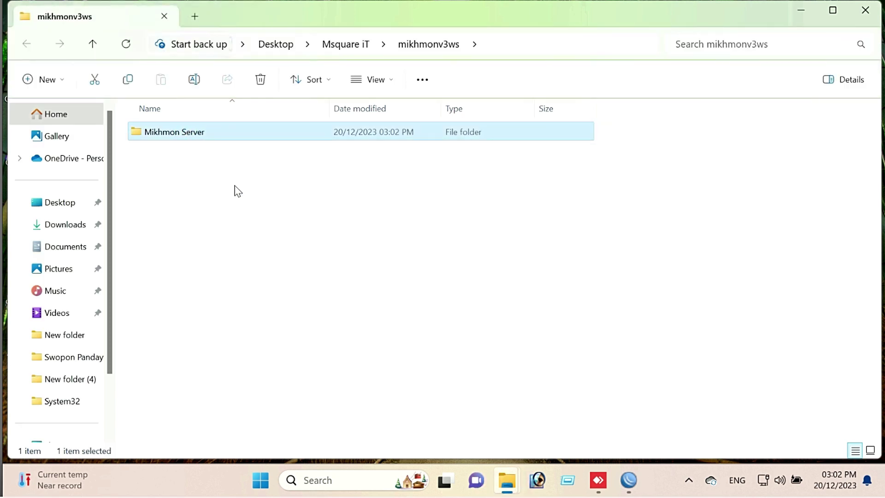
- Launch MikhmonServer from the Mikhmon Server folder and allow PHP CLI through the firewall
double_click(188, 135)
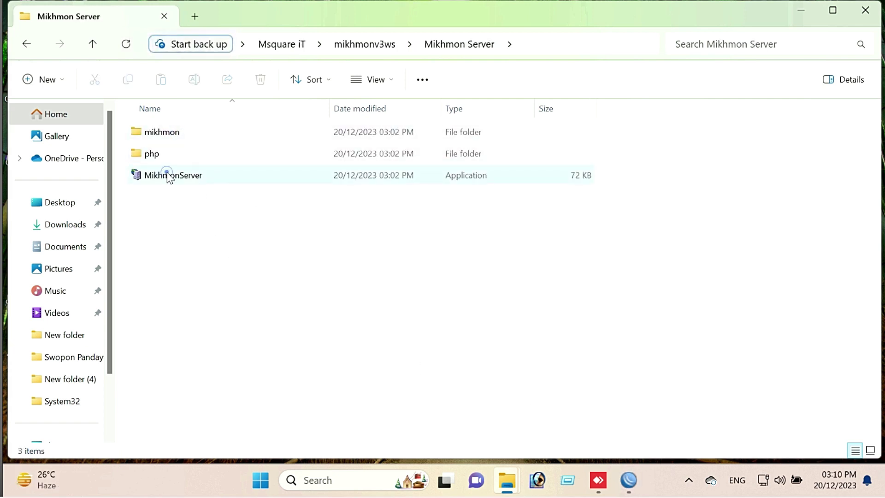
double_click(168, 177)
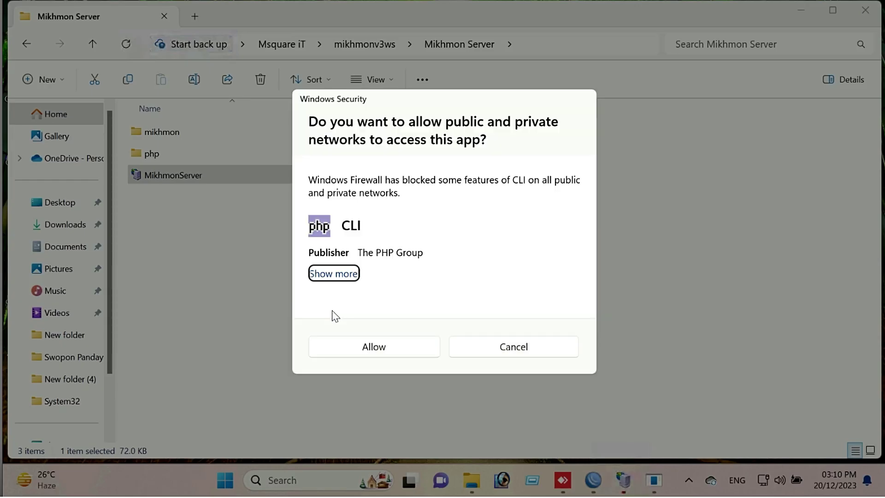
left_click(355, 348)
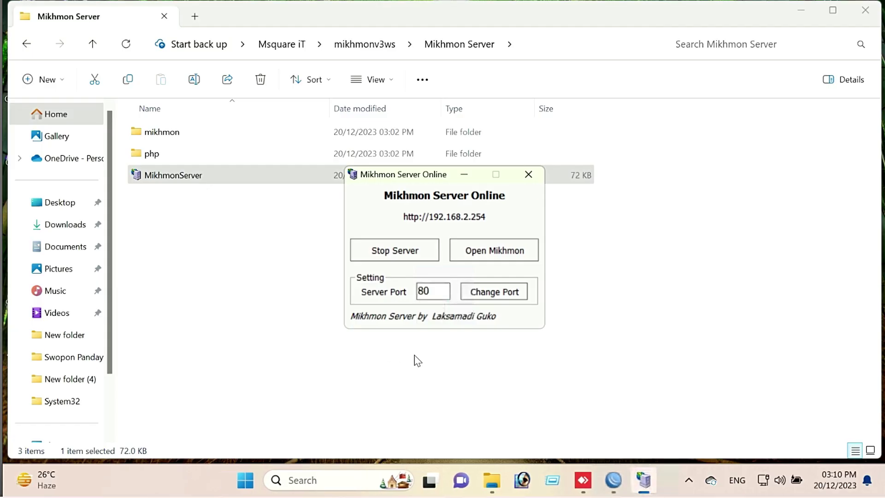
- Close the router admin window, minimize File Explorer, and start WinBox minimized
left_click(615, 479)
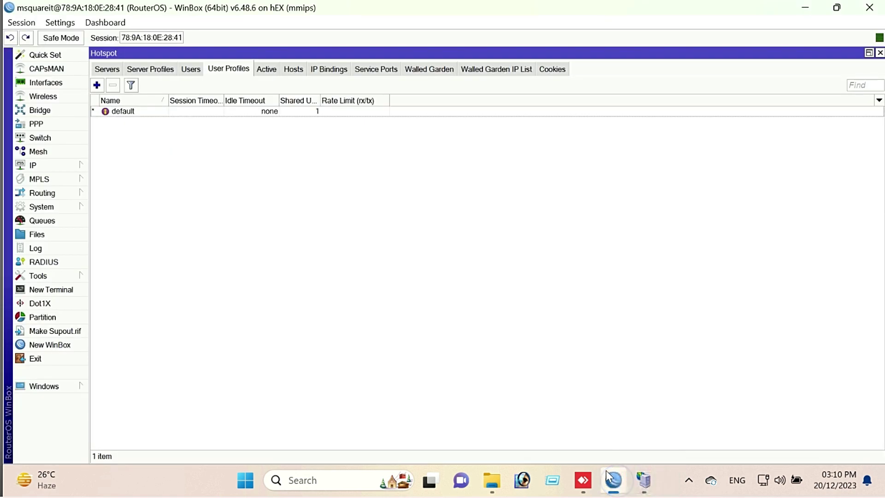
left_click(870, 8)
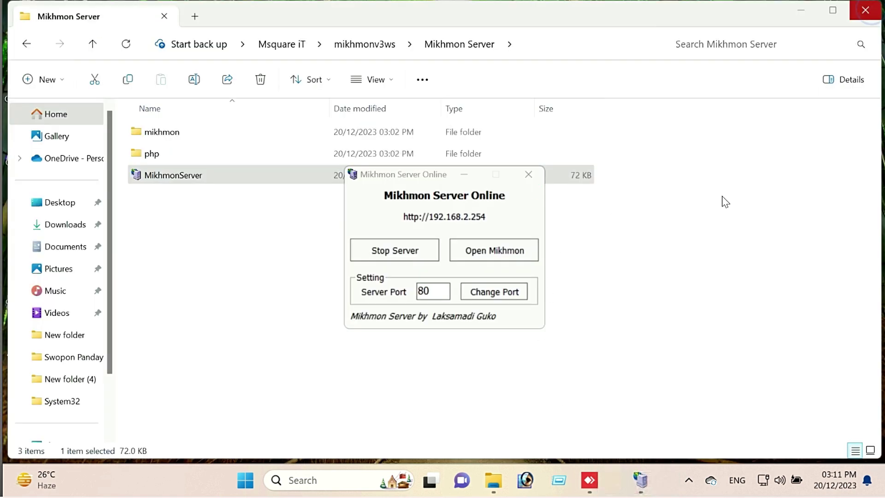
left_click(803, 11)
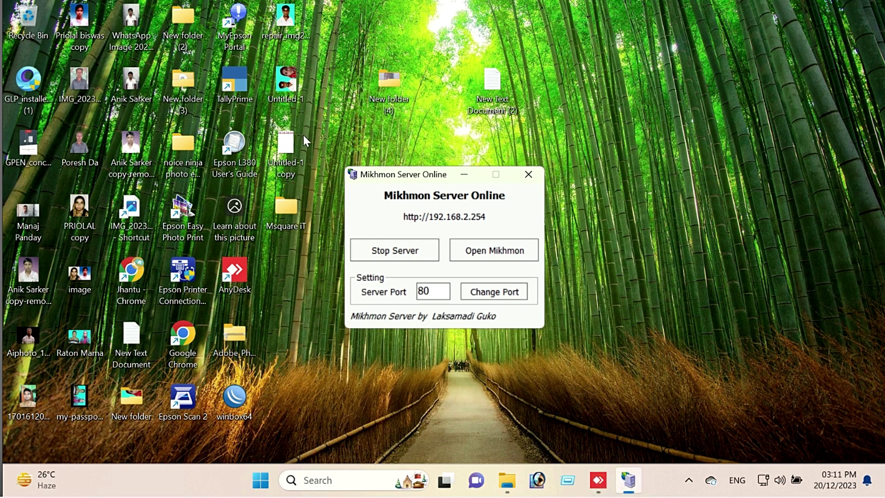
double_click(233, 408)
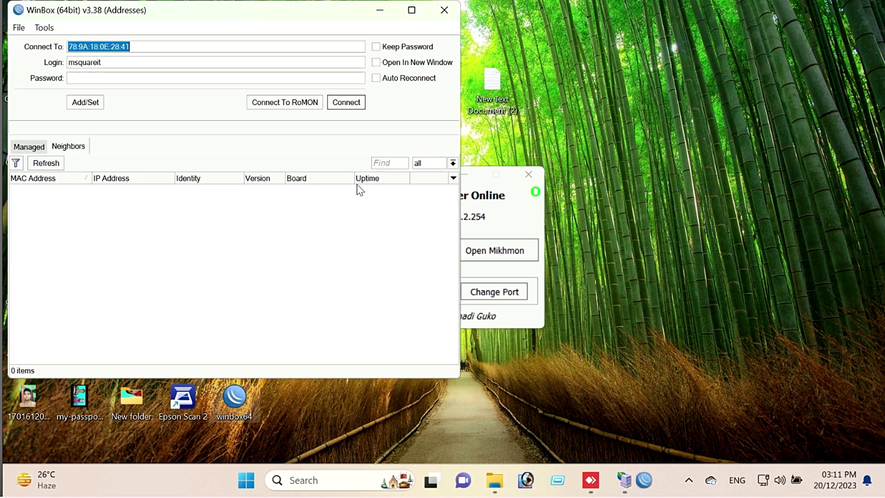
left_click(379, 10)
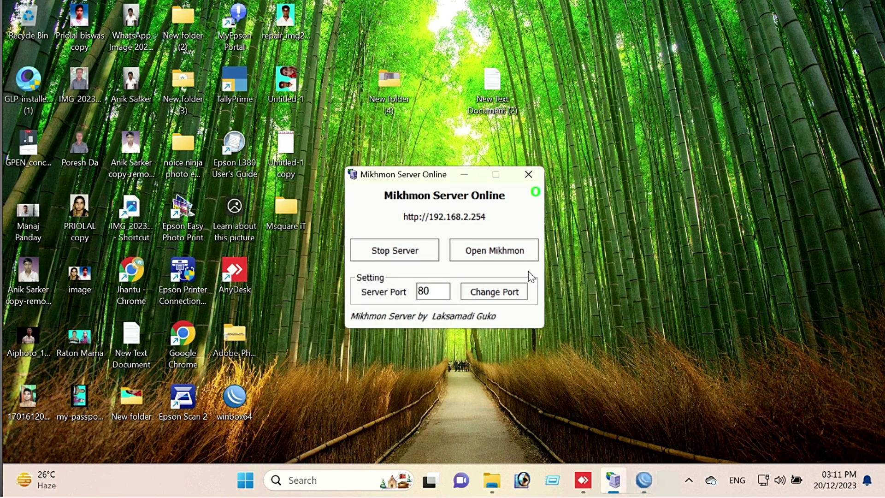
- Reopen Mikhmon, highlight the Warning and index.php Fatal error lines, then close Chrome
left_click(487, 247)
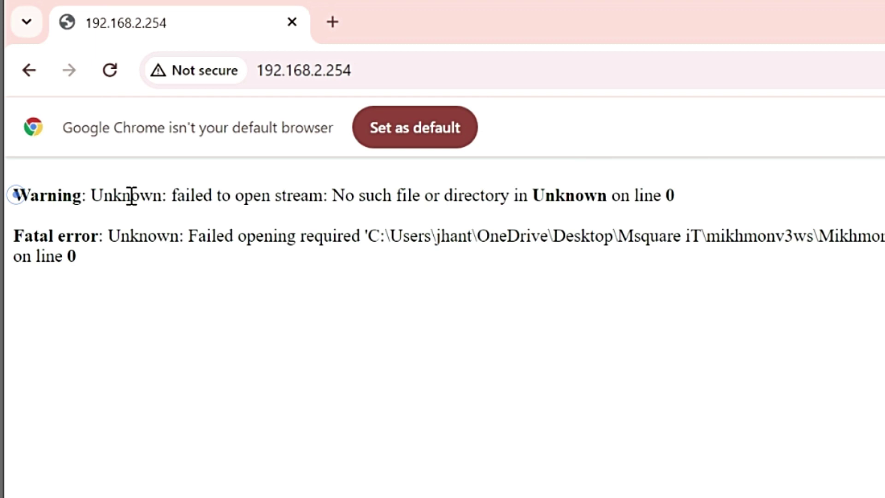
left_click_drag(14, 195, 695, 196)
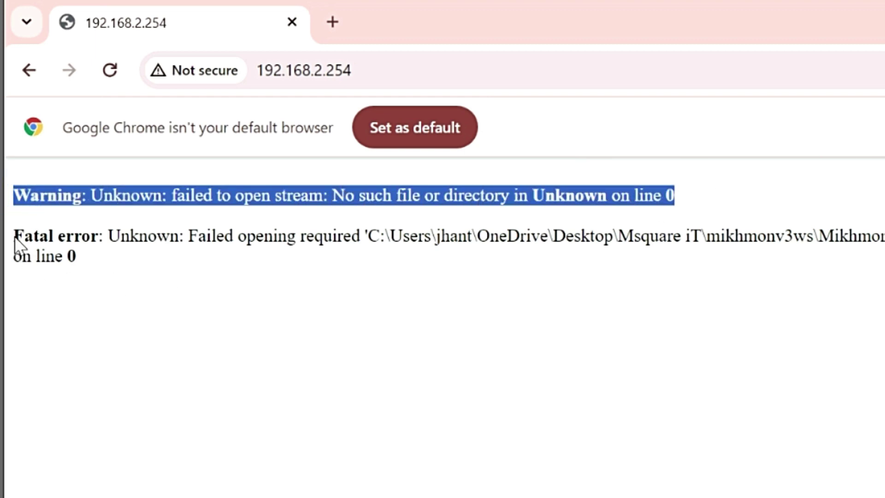
left_click_drag(15, 237, 273, 254)
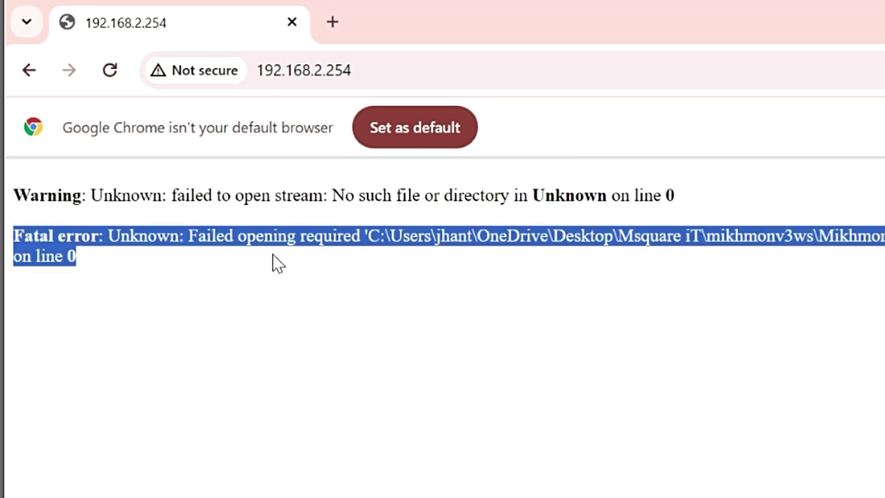
mouse_move(446, 249)
left_mouse_down()
mouse_move(772, 258)
mouse_move(742, 282)
left_mouse_up()
left_click(546, 342)
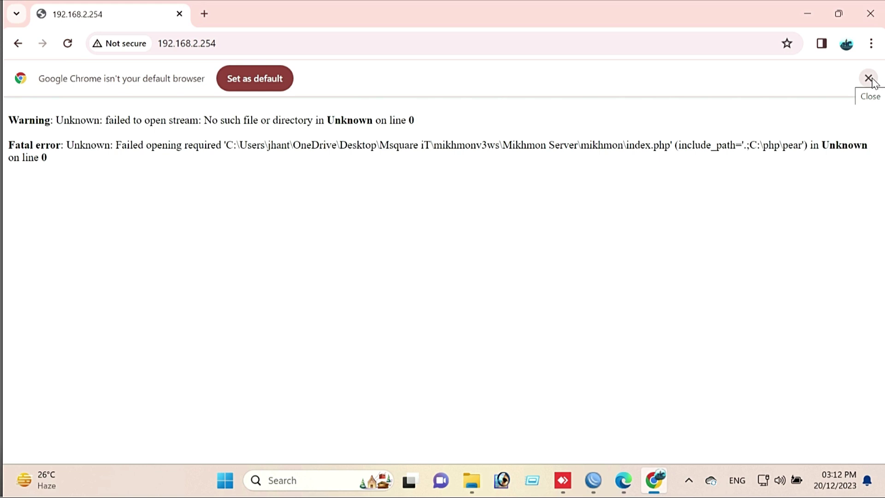
left_click(870, 13)
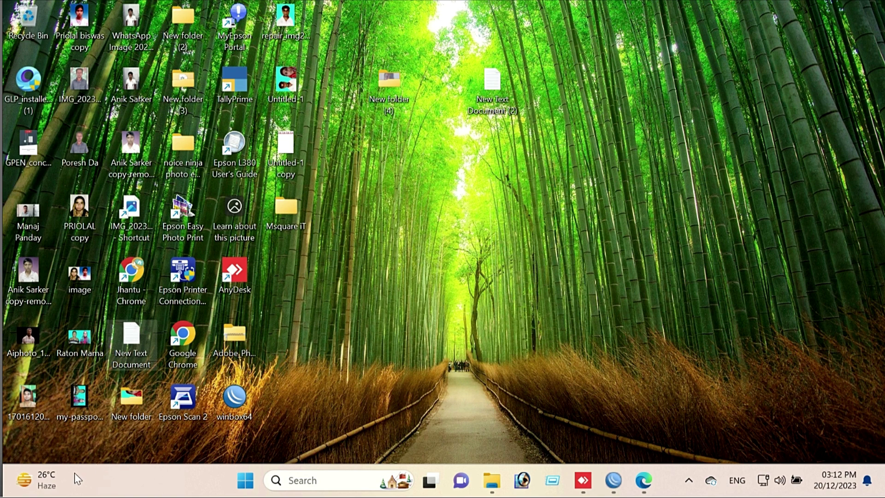
- Open Control Panel via Windows Search and go to Programs > Uninstall a program
left_click(302, 480)
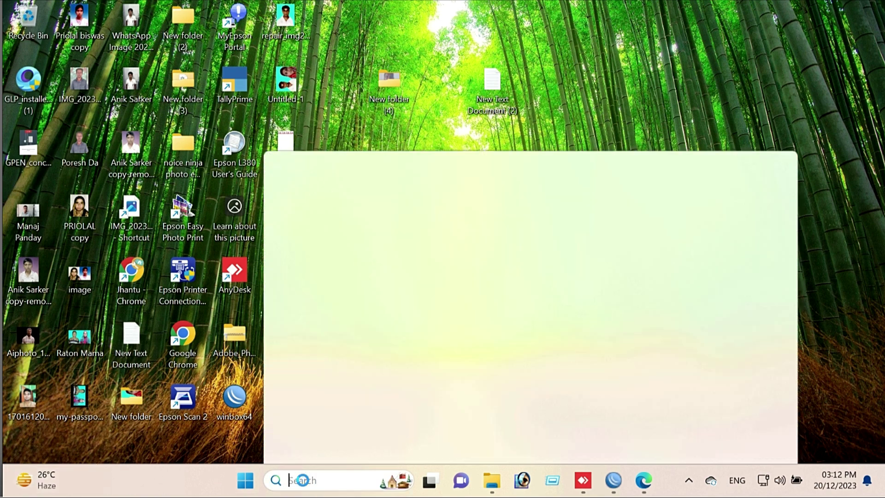
type("c")
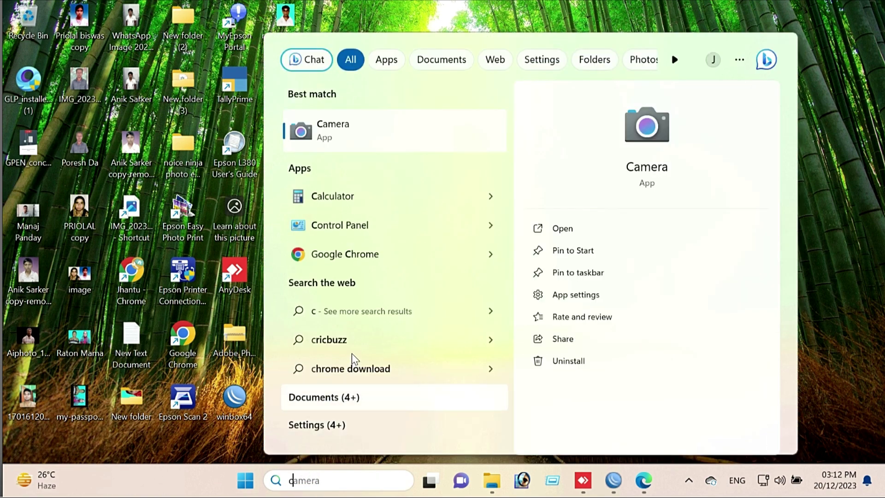
key("BackSpace")
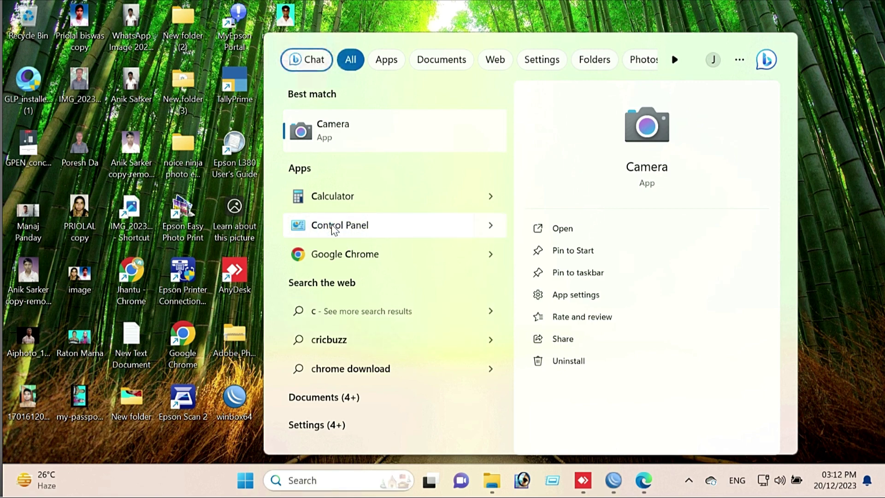
key("Escape")
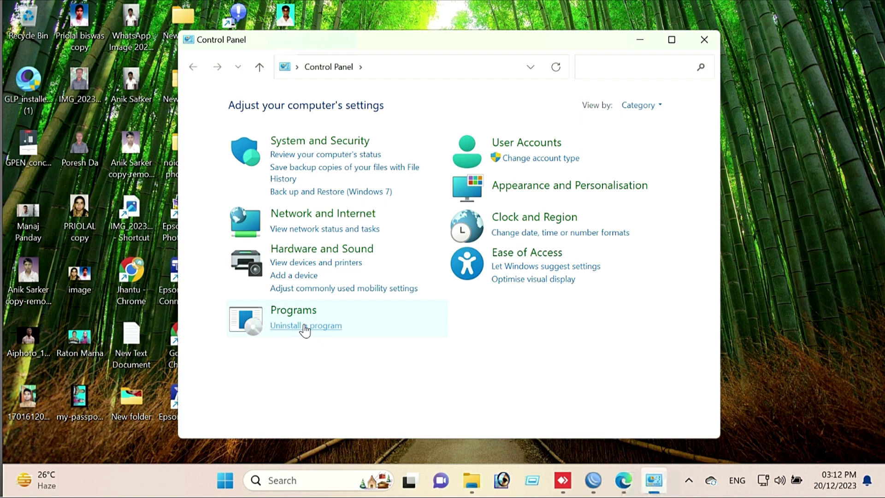
left_click(303, 324)
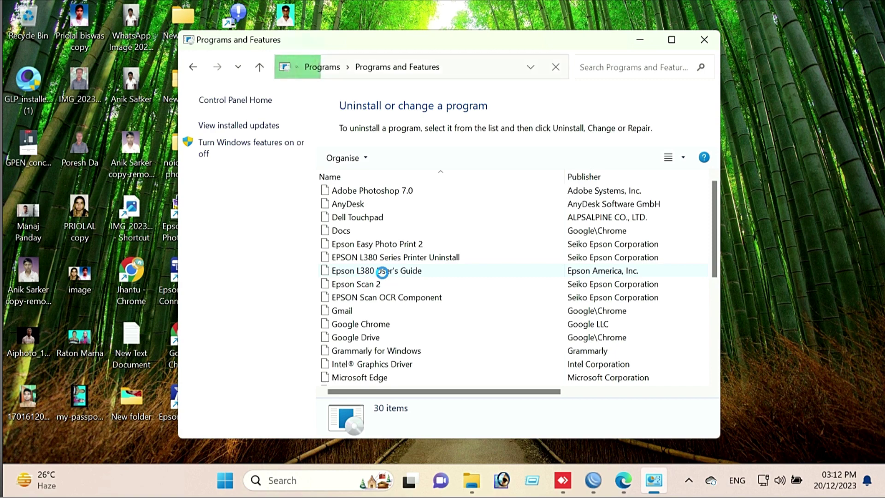
scroll(388, 297, "down", 2)
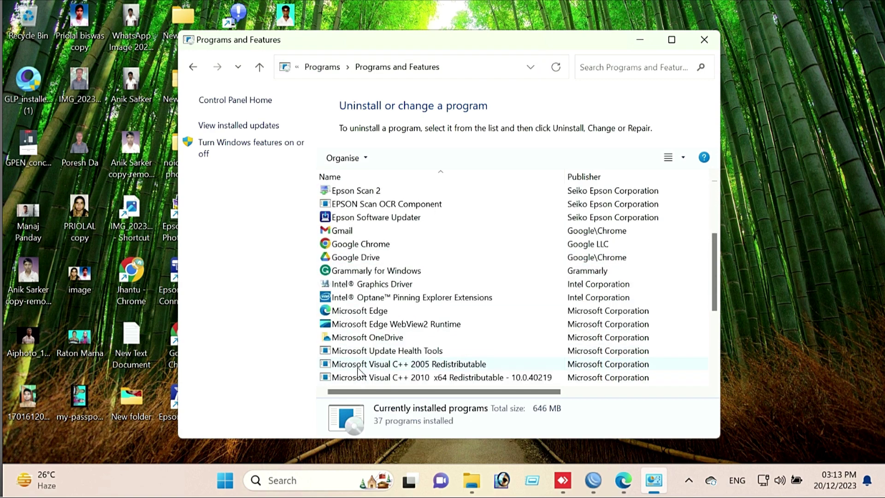
- Uninstall Microsoft OneDrive with UAC approval, then refresh the program list
left_click(360, 337)
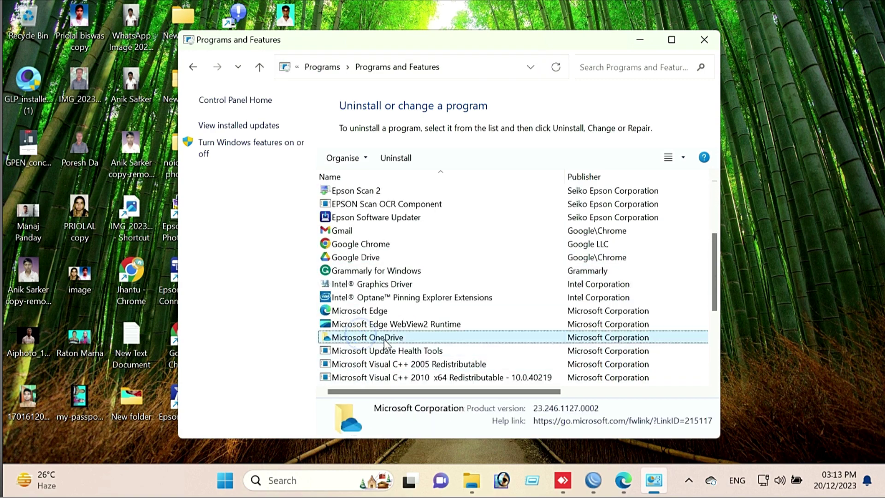
left_click(393, 160)
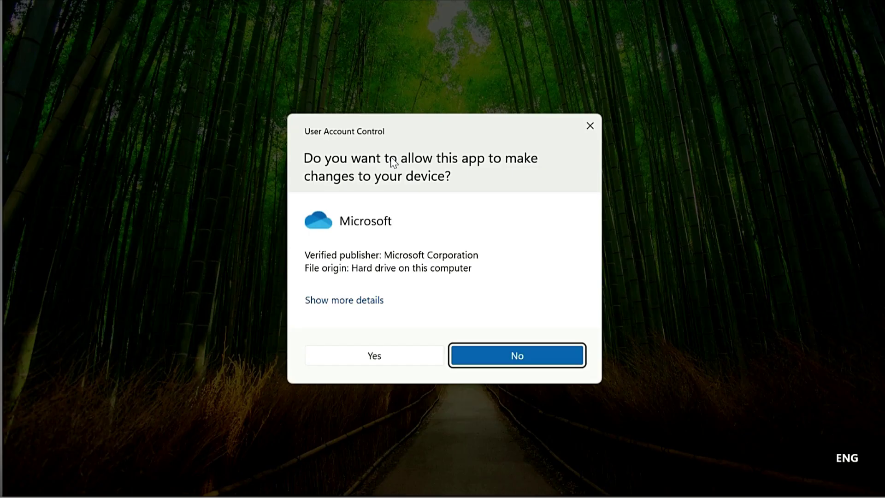
left_click(389, 357)
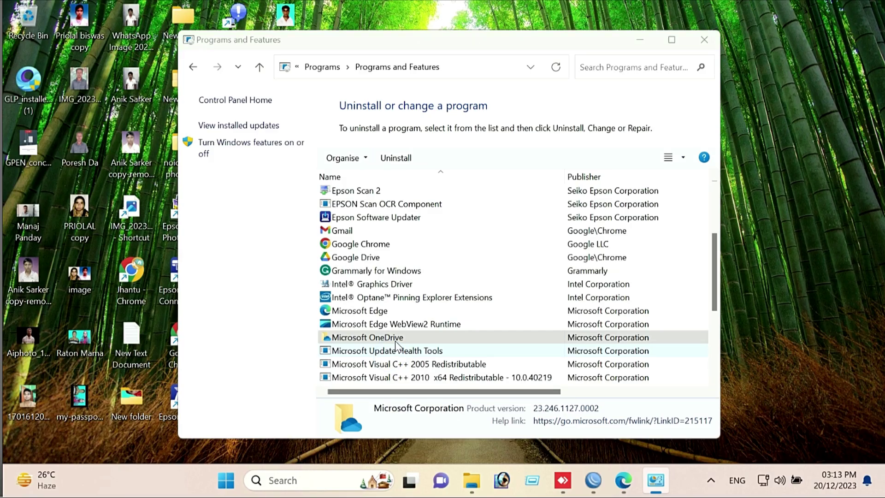
right_click(426, 227)
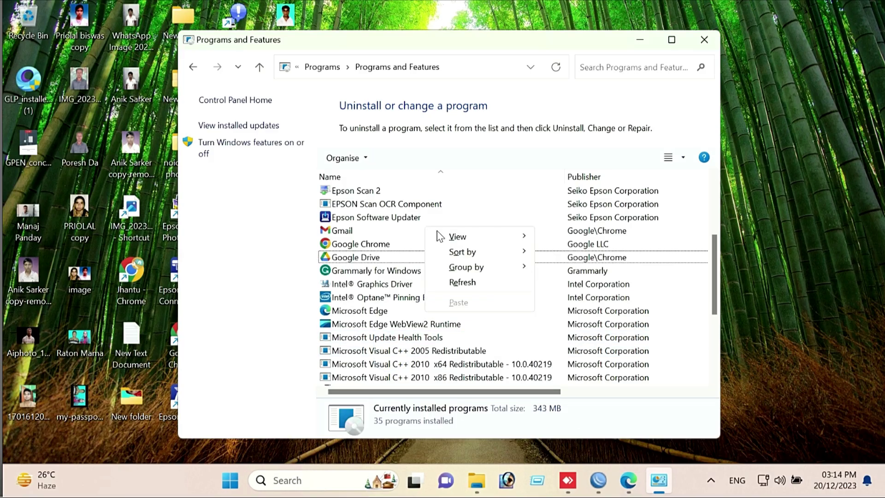
left_click(463, 282)
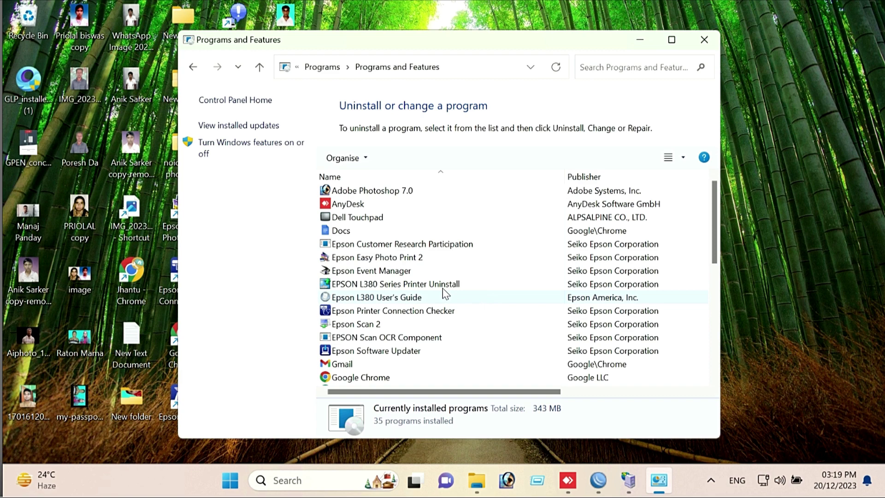
- Maximize the list, start uninstalling PC HelpSoft Driver Updater, and close Programs and Features
left_click(671, 40)
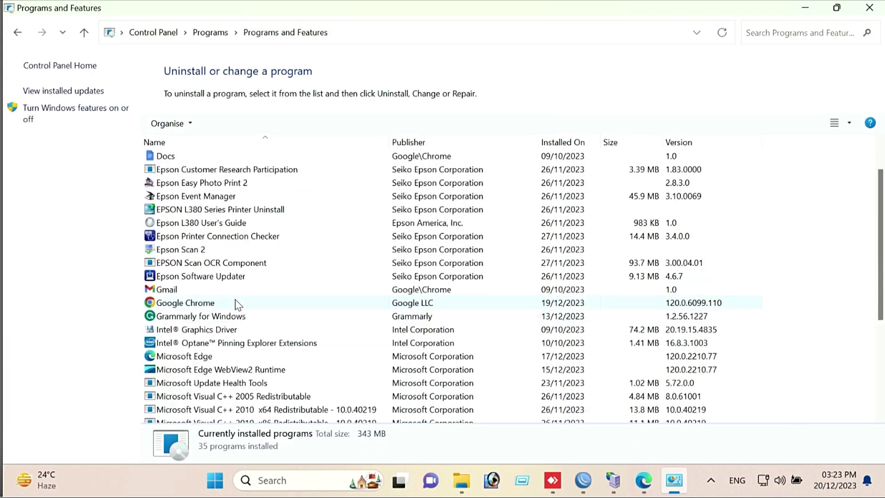
scroll(236, 301, "up", 1)
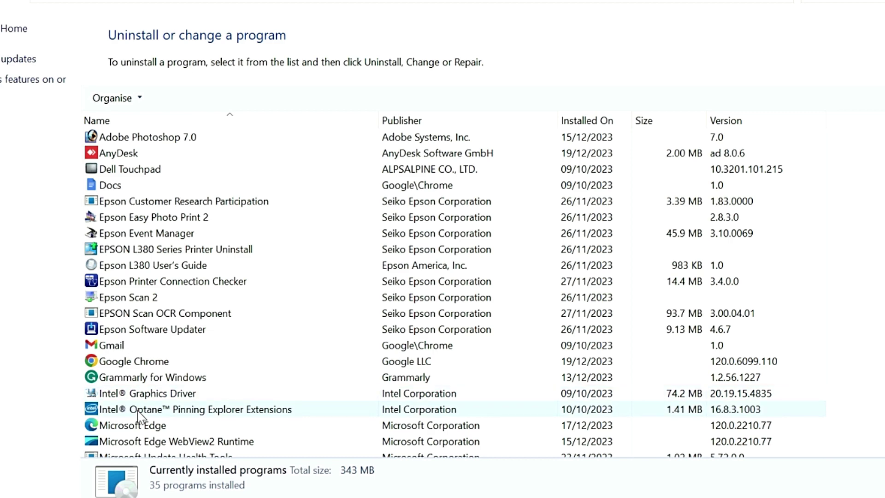
scroll(135, 418, "down", 2)
scroll(142, 415, "down", 1)
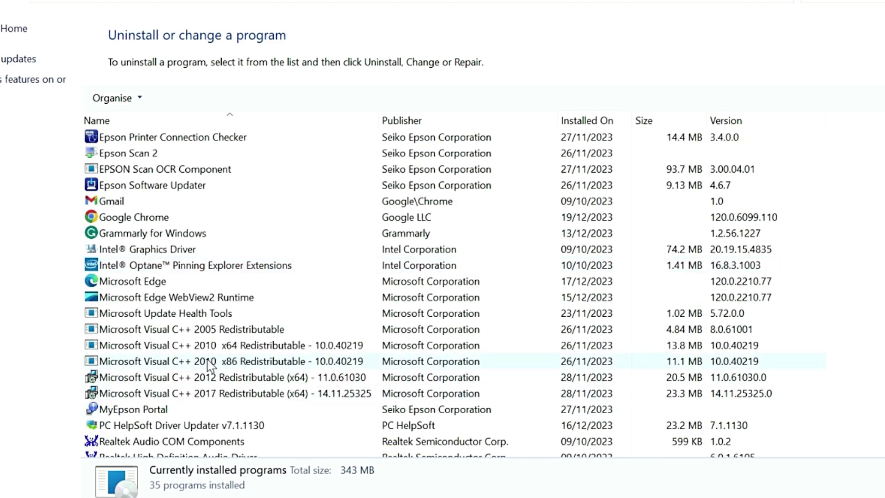
left_click(142, 425)
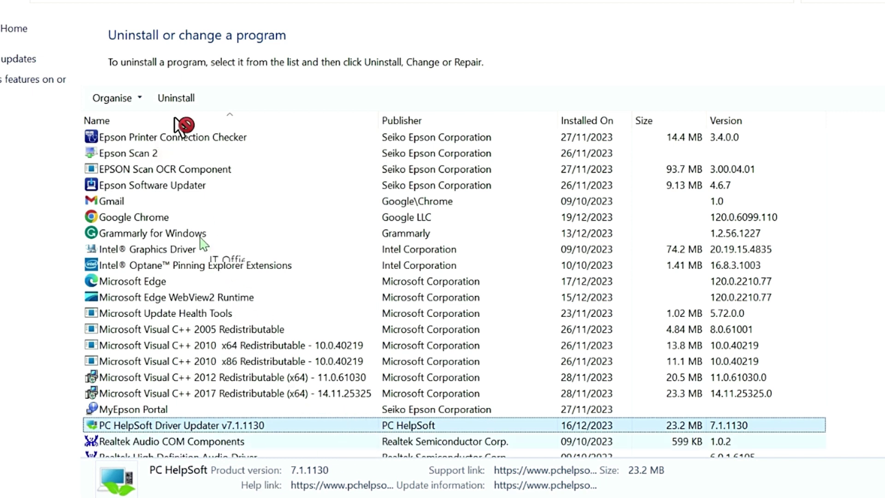
left_click(173, 98)
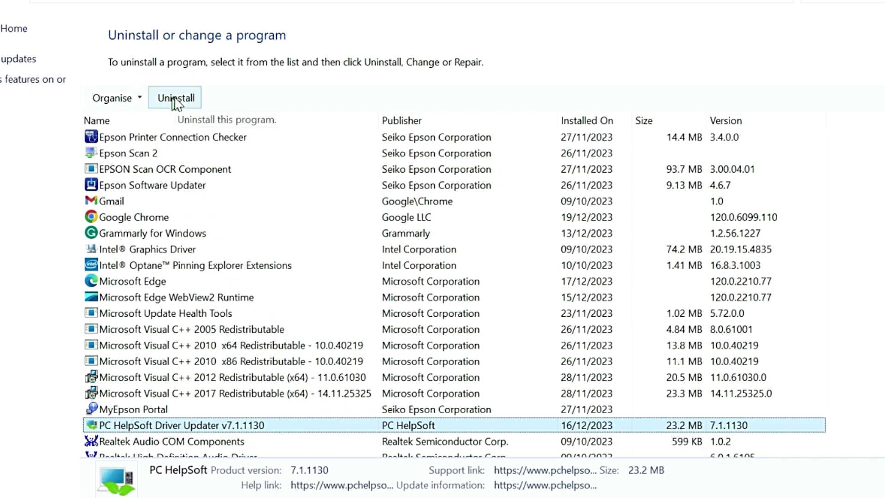
left_click(175, 99)
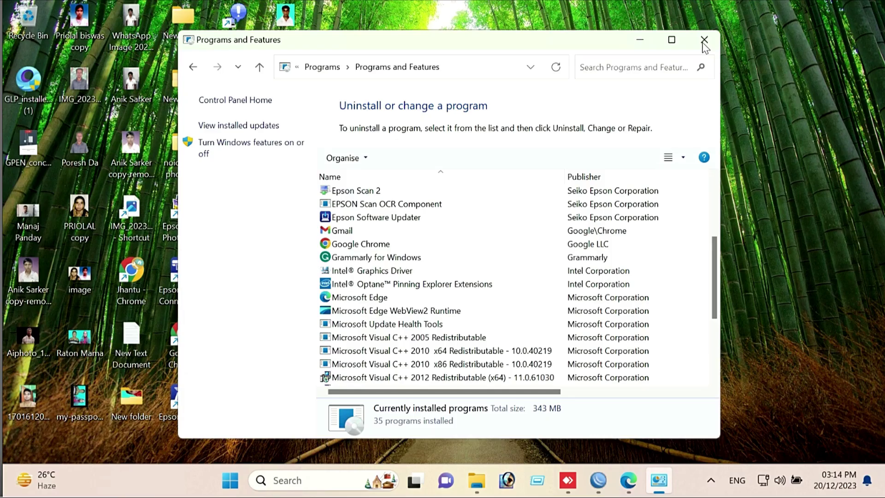
left_click(704, 39)
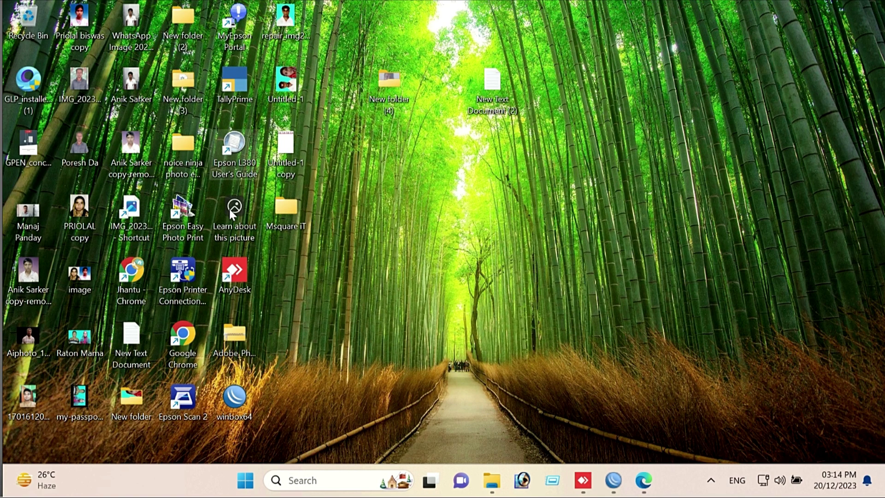
- Open Msquare iT and exit Mikhmon Server from its system tray icon
double_click(292, 213)
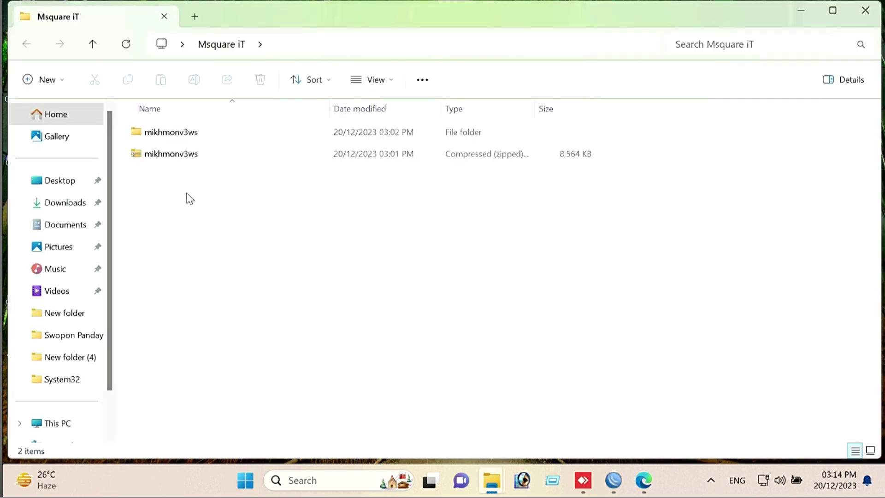
left_click_drag(186, 198, 150, 138)
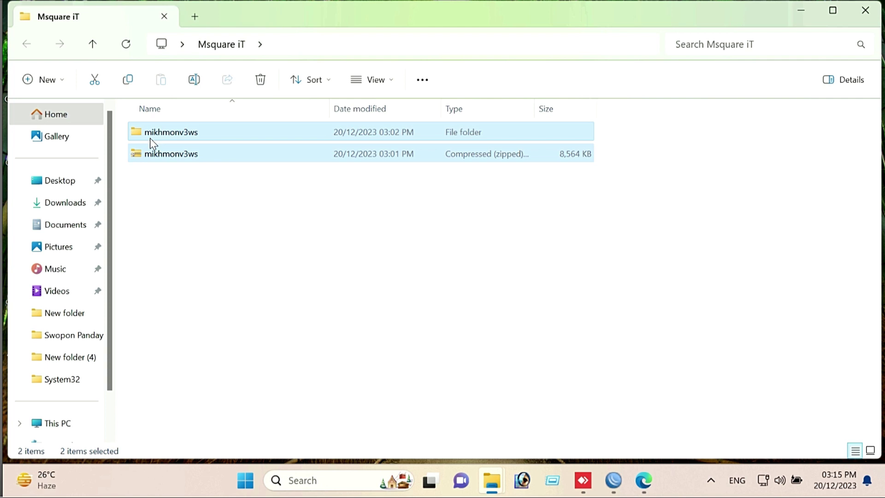
left_click(710, 479)
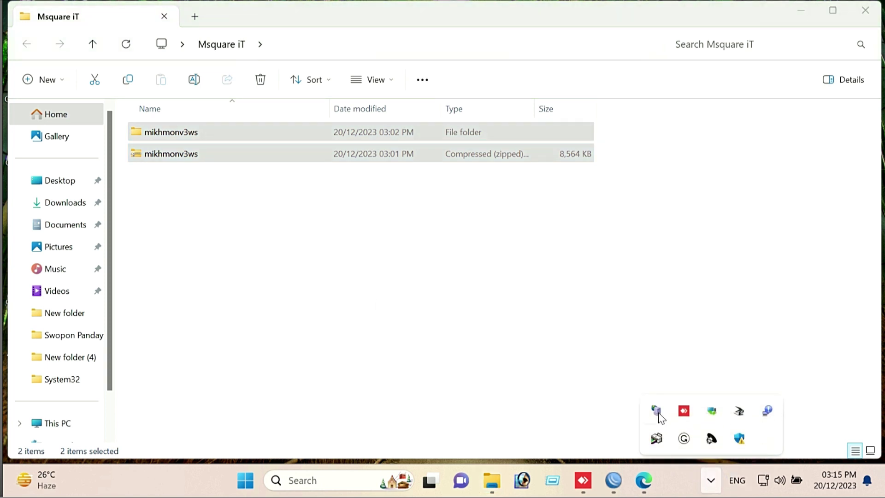
left_click(657, 412)
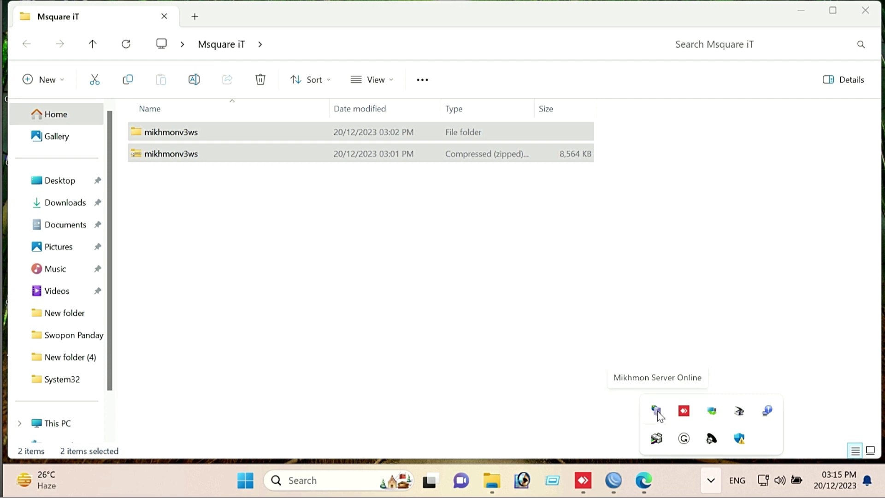
right_click(658, 414)
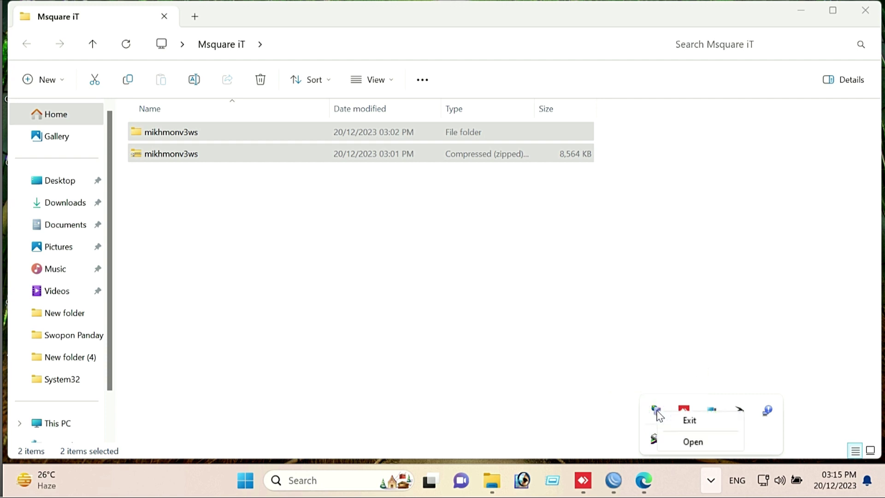
left_click(684, 422)
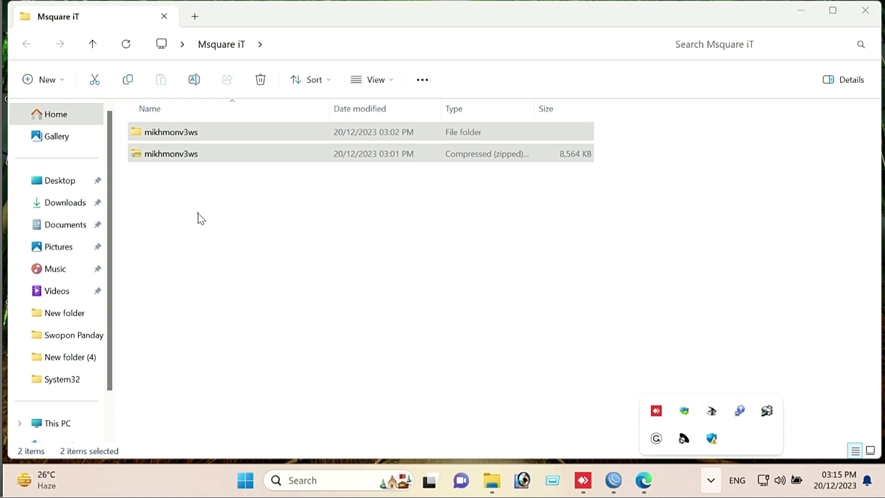
- Cut both mikhmonv3ws items, the folder and the zip, from Msquare iT
left_click_drag(199, 219, 160, 141)
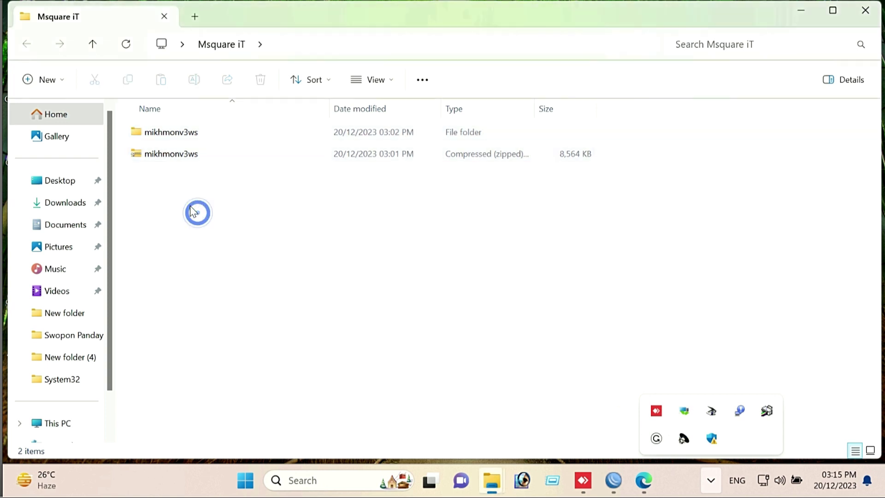
right_click(160, 141)
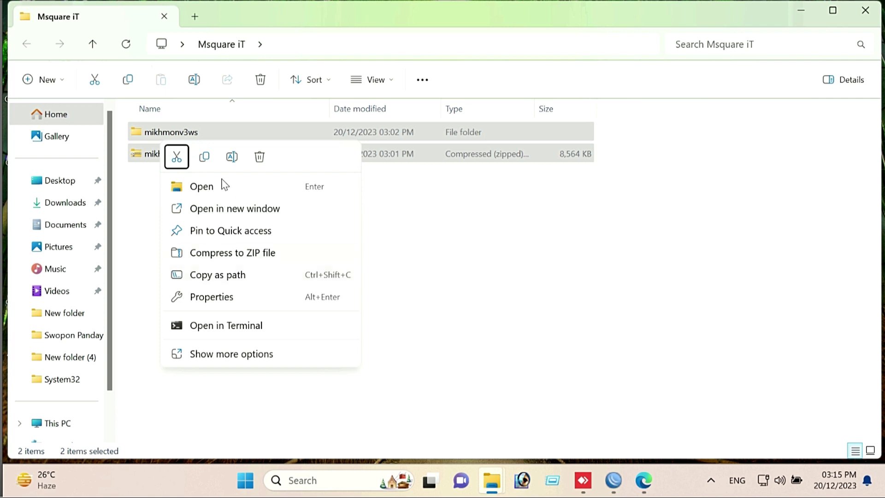
left_click(178, 156)
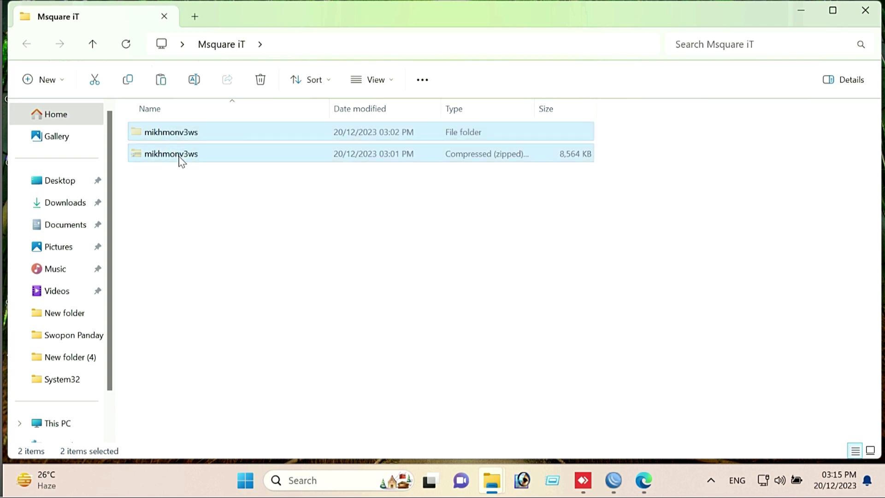
- Navigate from Desktop through This PC's drives to New Volume (D:)
left_click(87, 180)
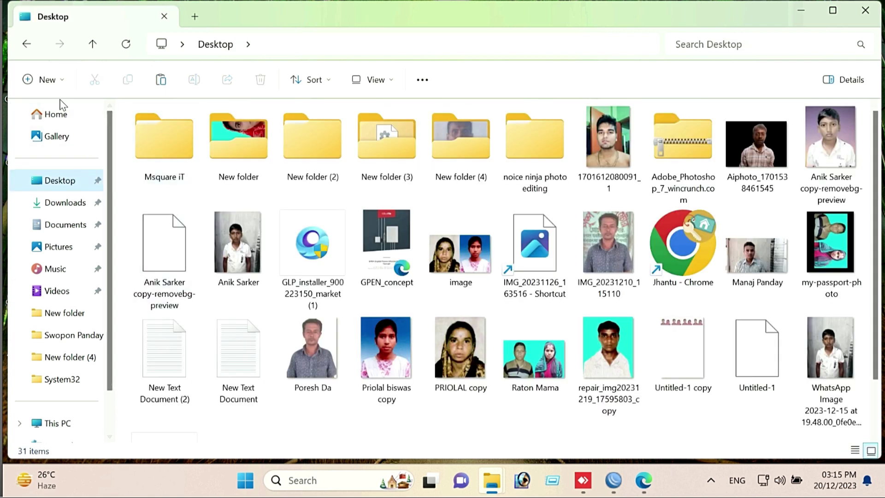
left_click(58, 424)
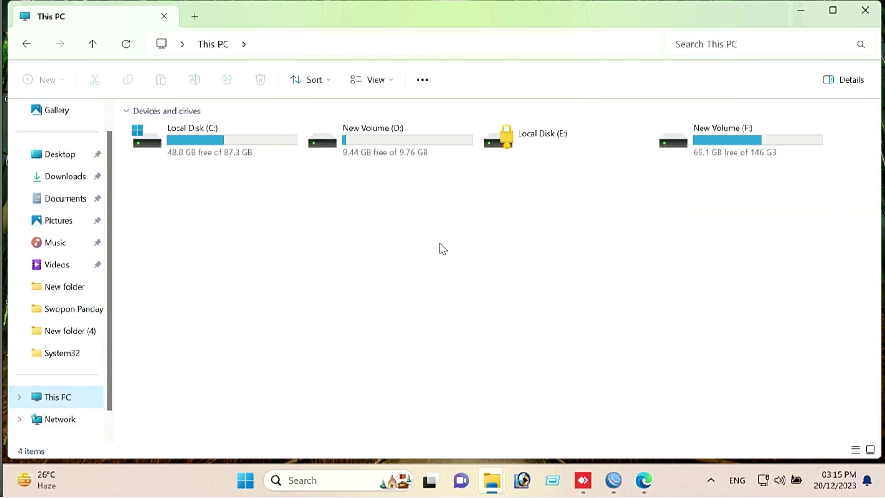
double_click(706, 141)
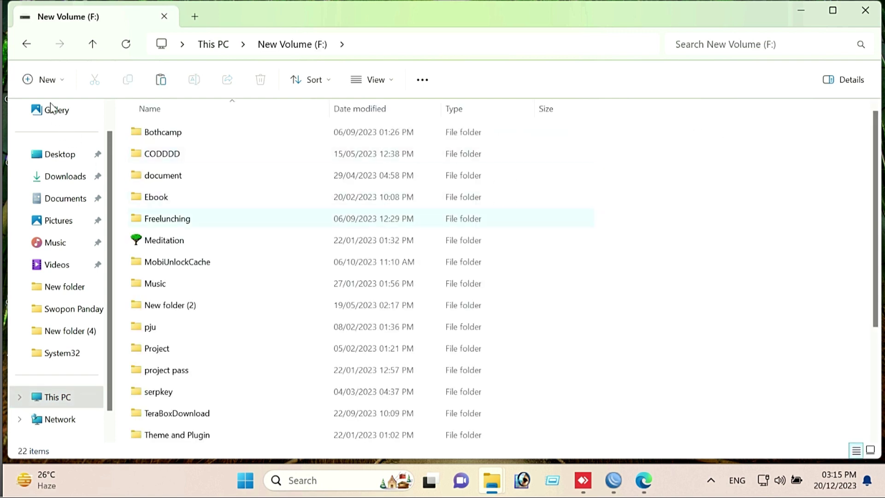
left_click(26, 44)
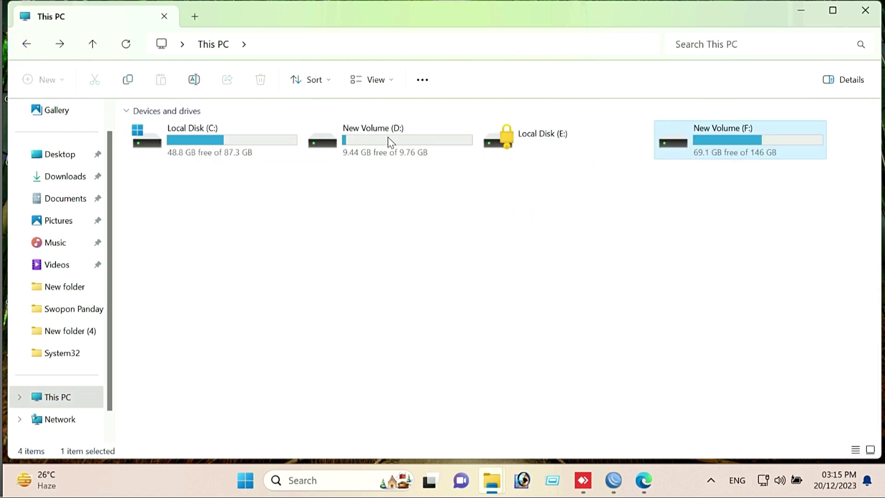
double_click(377, 142)
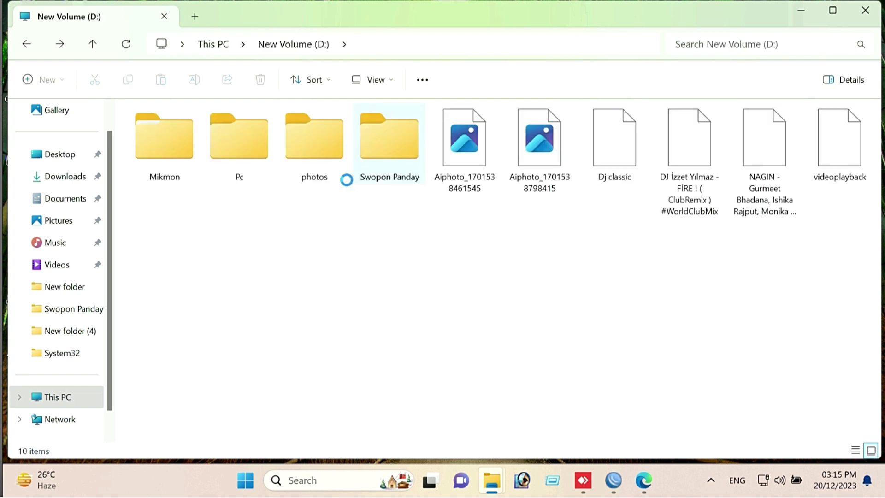
- Paste the cut mikhmonv3ws items into D: and remove the unzipped mikhmonv3ws folder
right_click(309, 253)
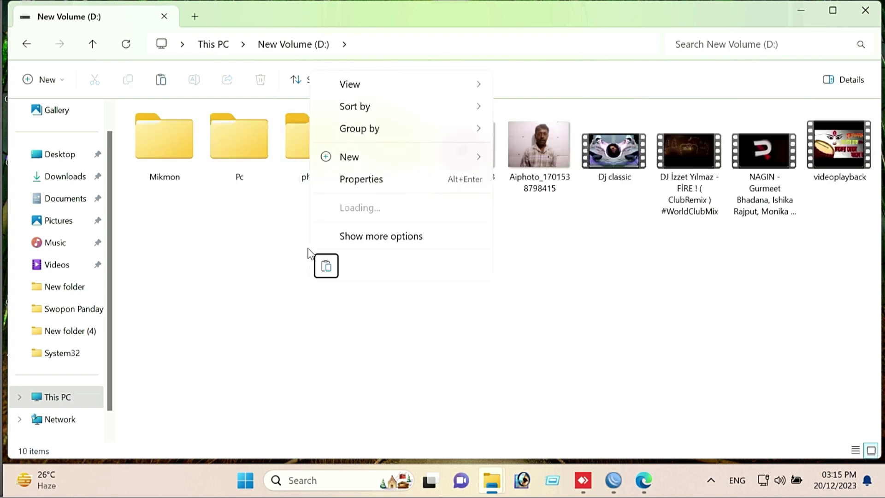
left_click(222, 251)
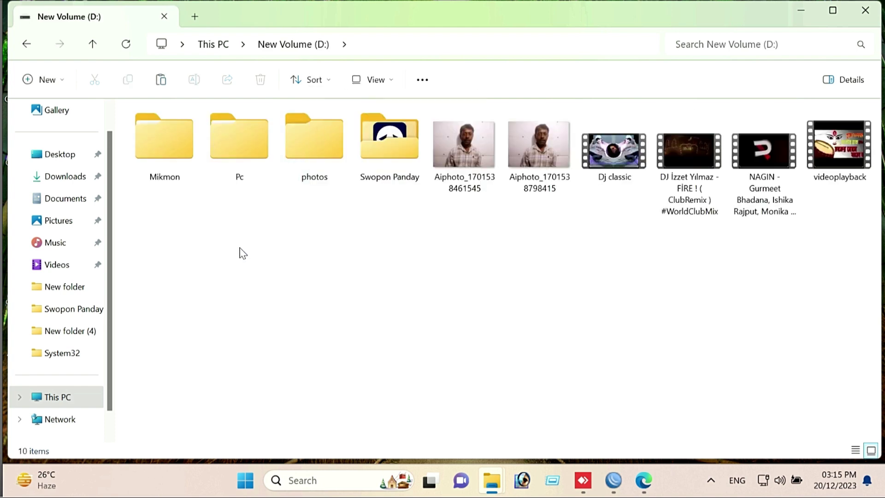
right_click(239, 252)
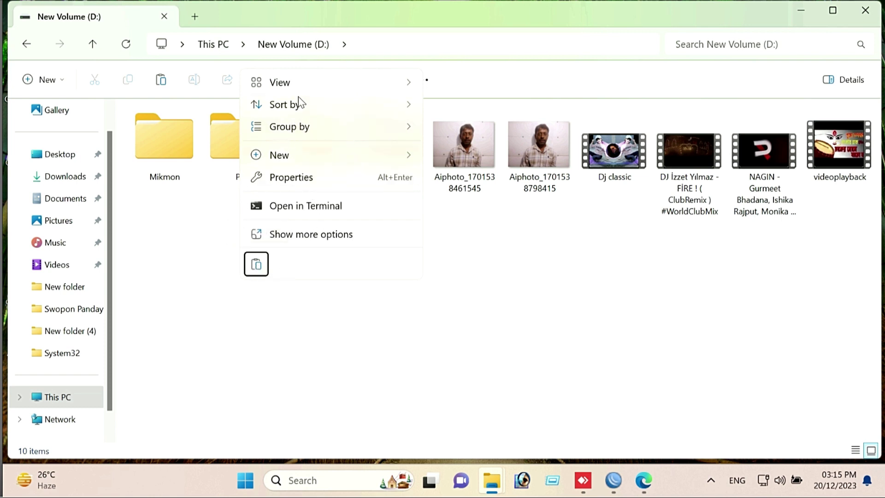
left_click(255, 266)
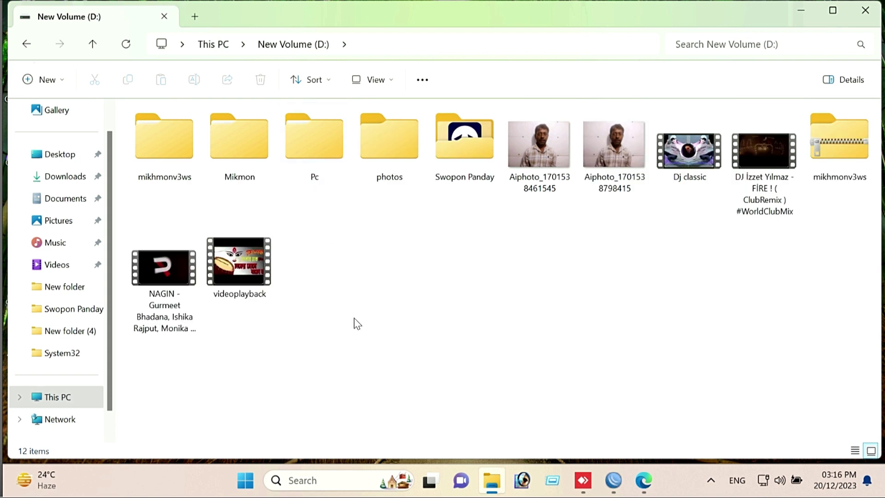
key("ctrl+z")
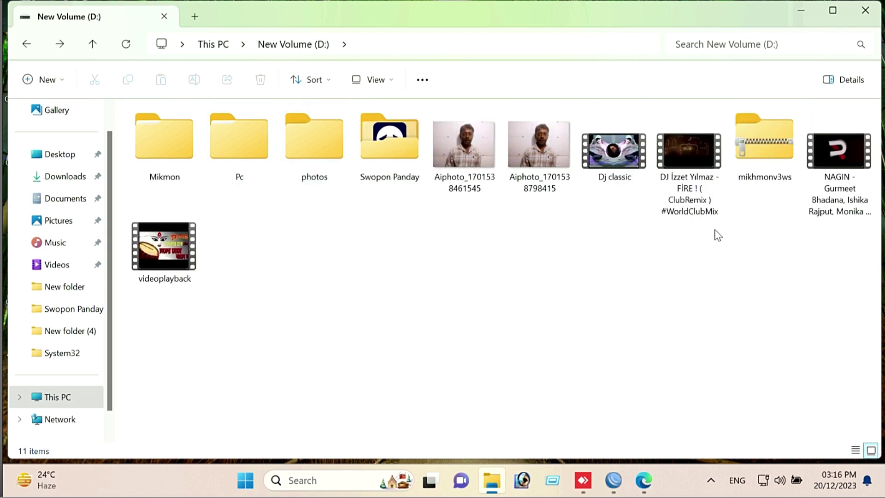
- Extract the mikhmonv3ws zip archive into D:\mikhmonv3ws with Extract All
left_click(765, 154)
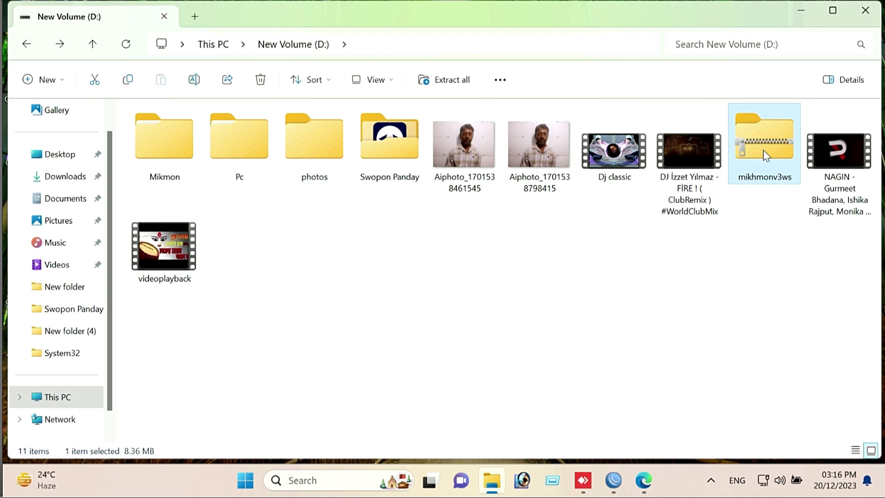
right_click(340, 267)
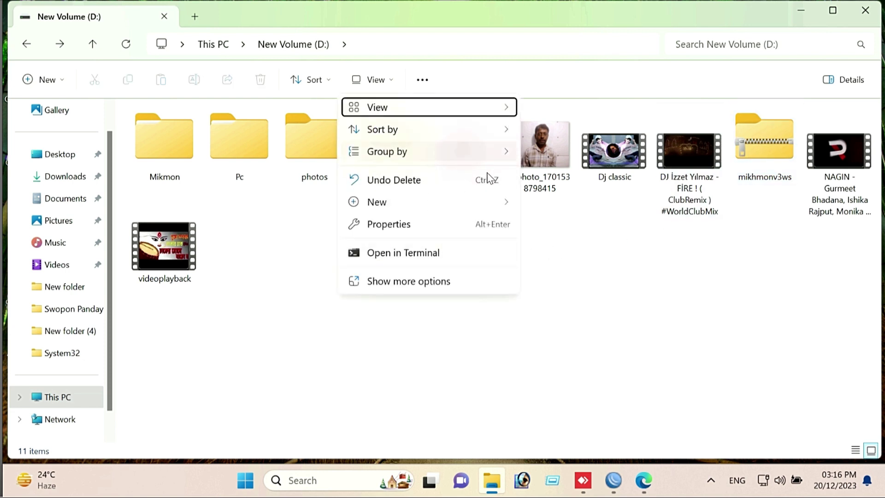
left_click(614, 317)
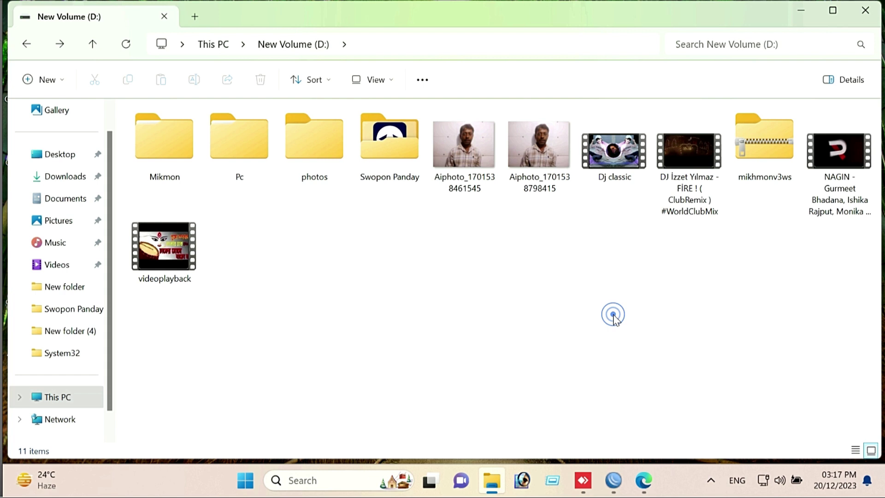
right_click(766, 146)
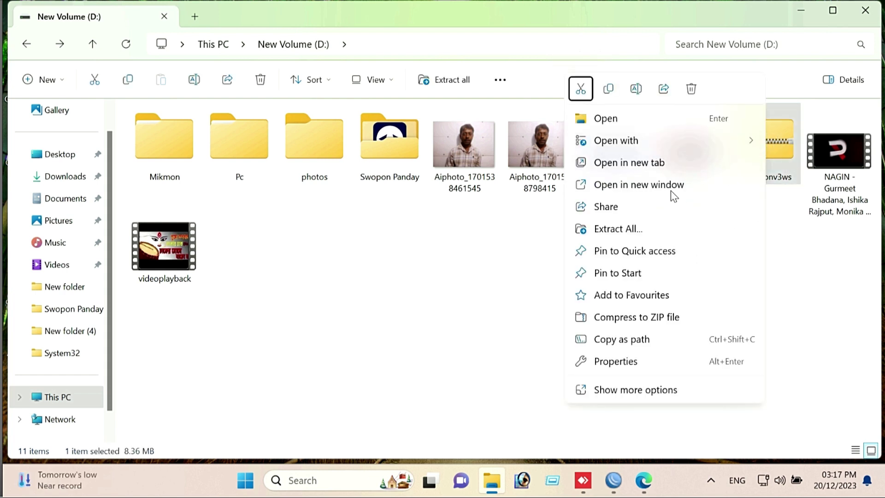
left_click(619, 234)
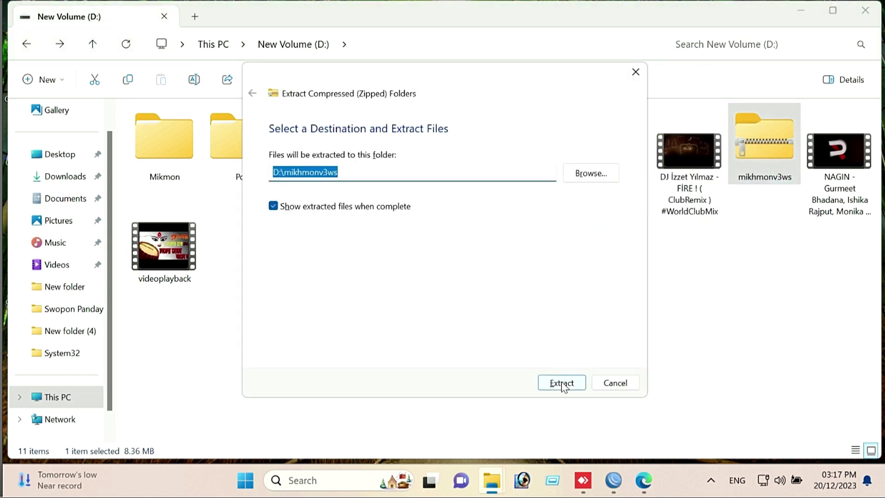
left_click(562, 384)
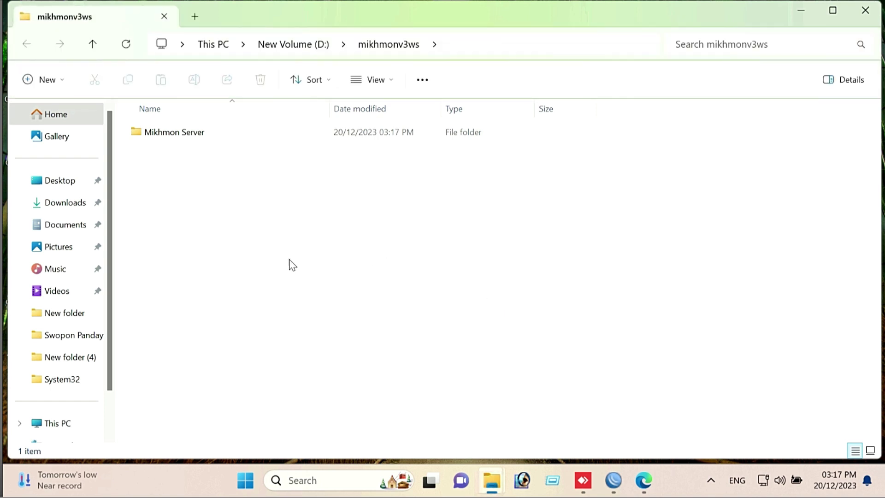
- Launch MikhmonServer from the extracted Mikhmon Server folder and bring up the Mikhmon login page
double_click(182, 137)
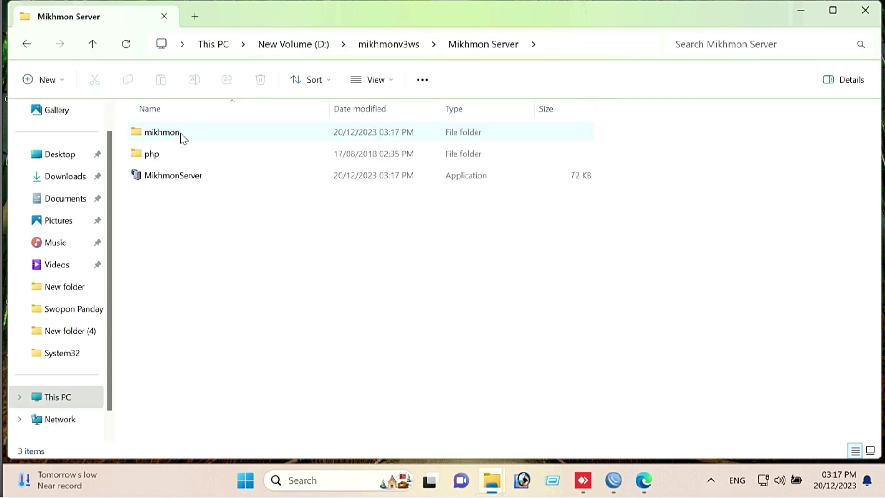
double_click(162, 177)
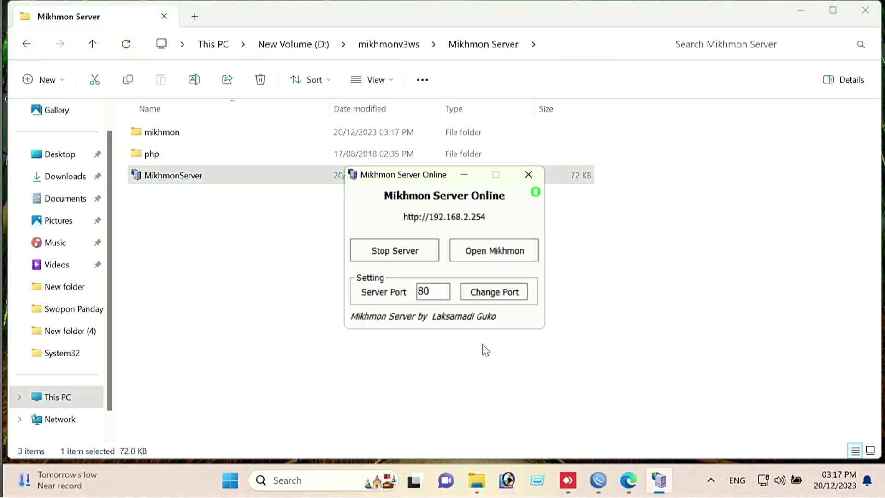
left_click(486, 250)
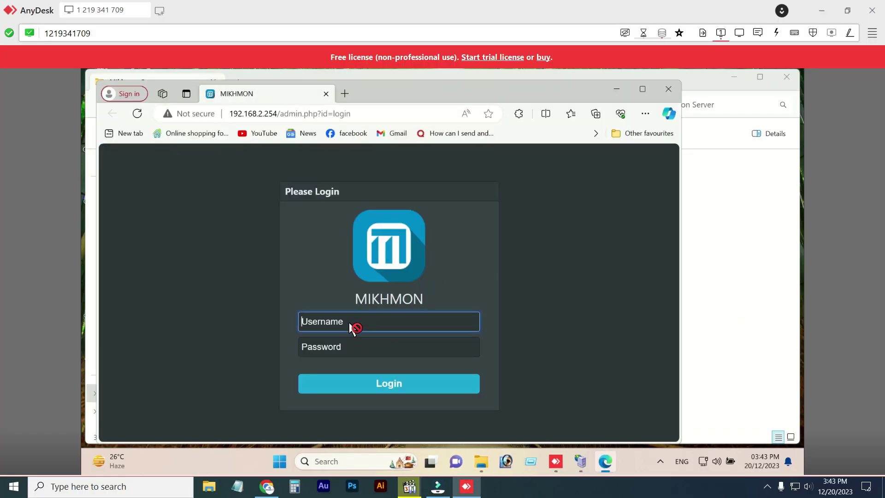
type("mikhmon")
- Log in to Mikhmon as mikhmon and dismiss the save-password prompt
key("Tab")
type("1")
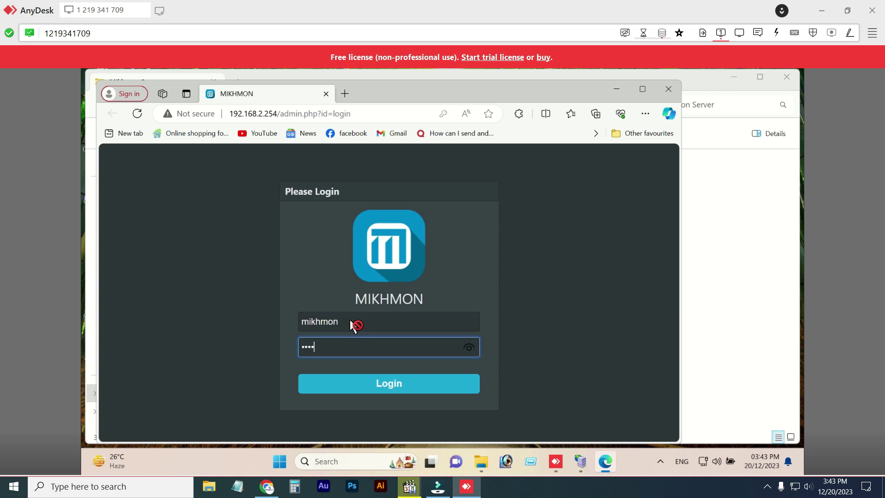
left_click(396, 387)
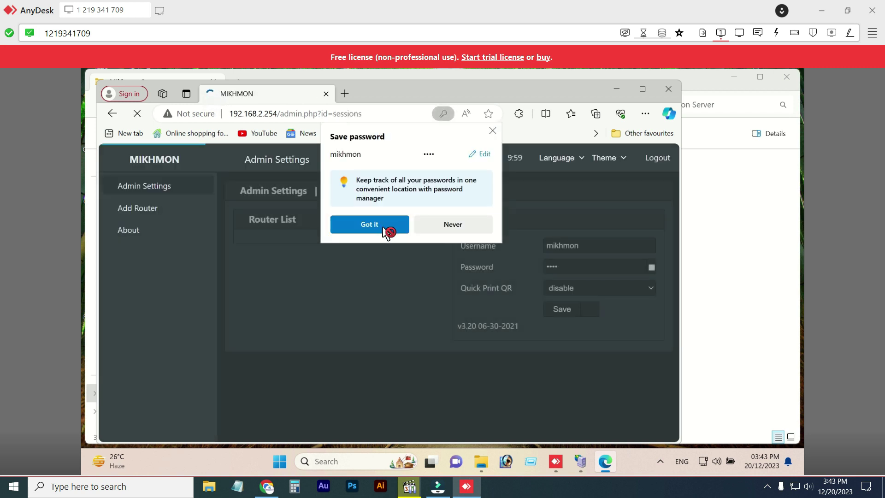
left_click(383, 228)
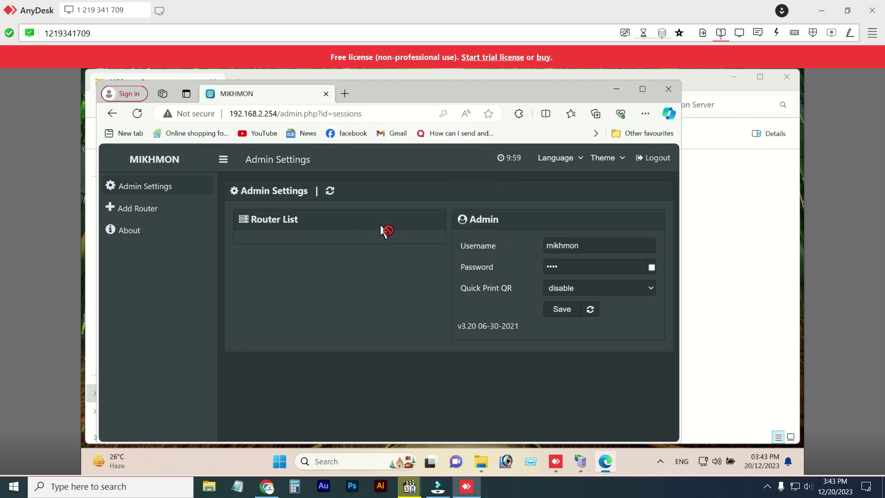